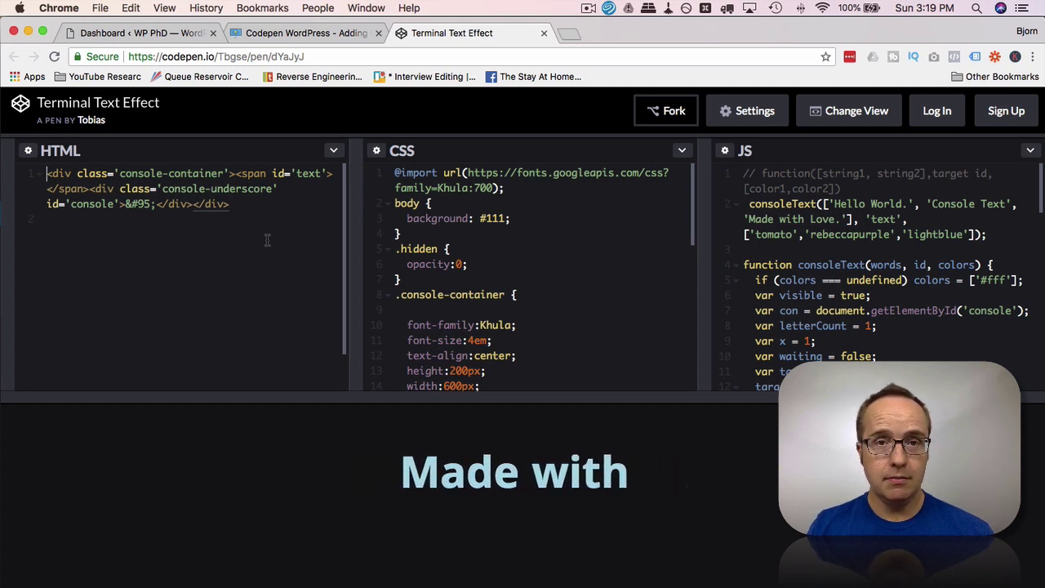
Open the Codepen tutorial post and scroll down to its HTML snippet block.
click(266, 239)
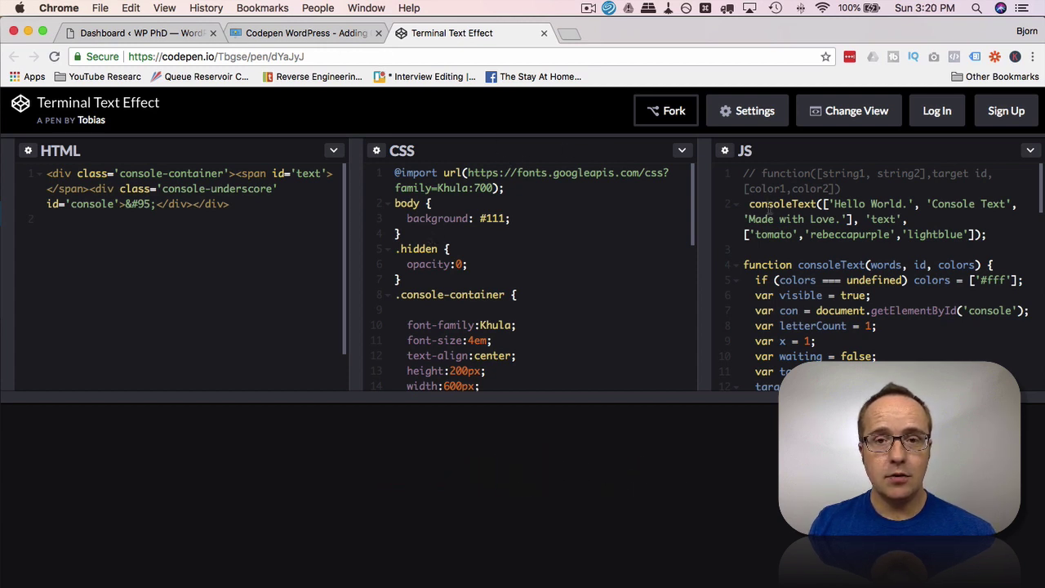
click(339, 39)
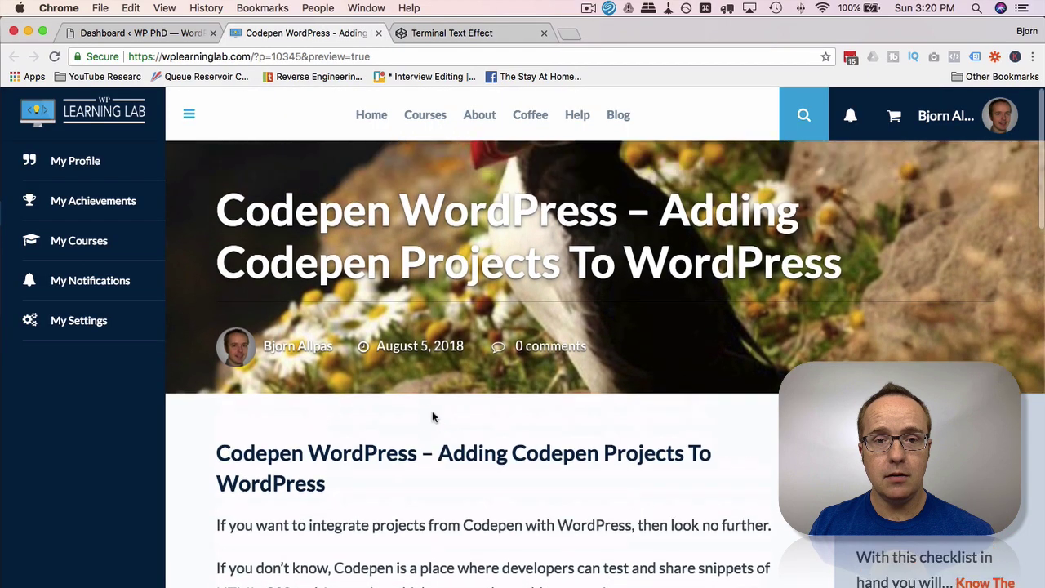
scroll(367, 411, down, 10)
scroll(365, 410, down, 3)
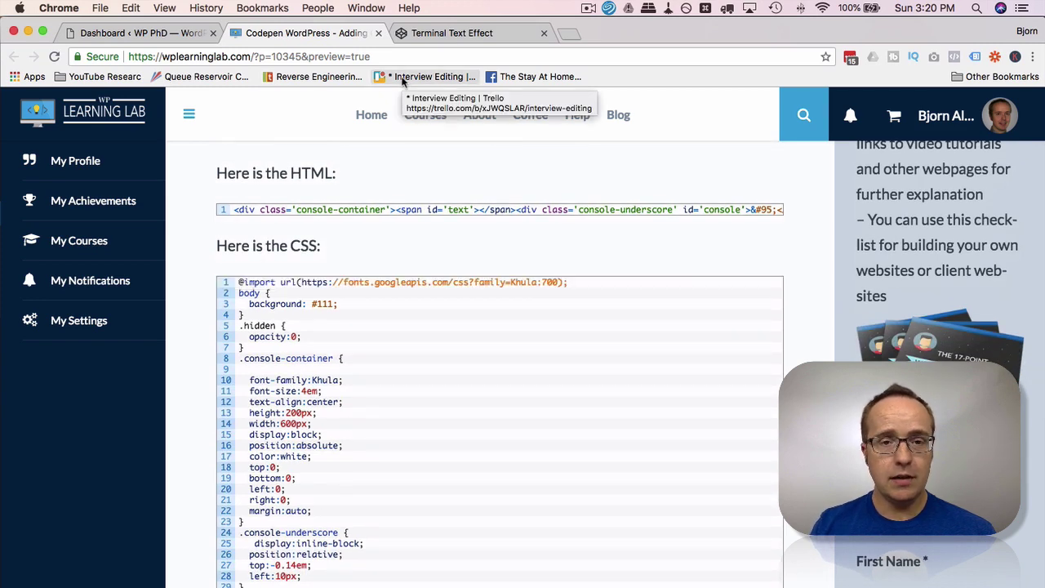
scroll(312, 400, down, 3)
scroll(311, 399, down, 1)
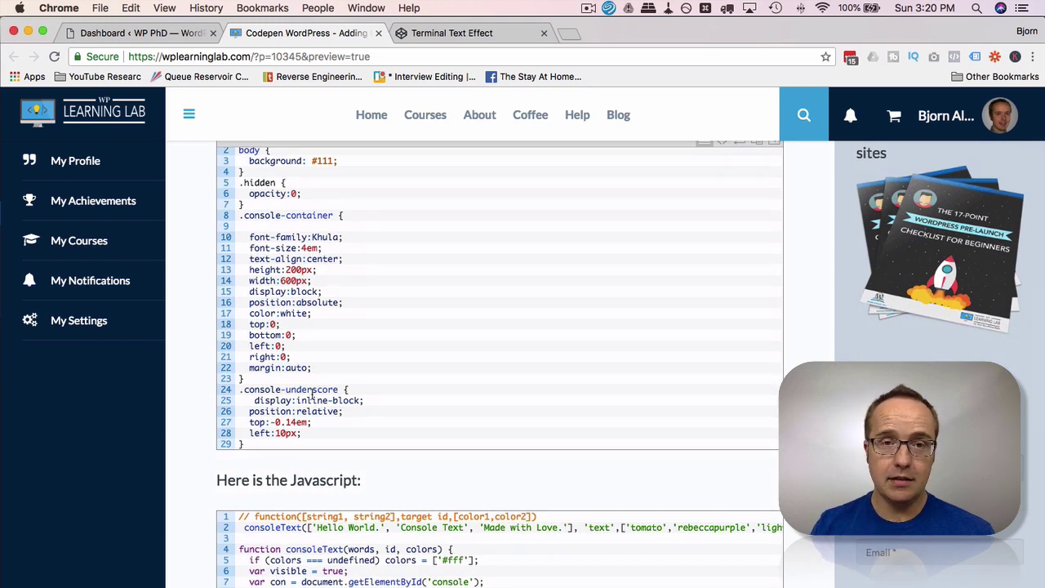
scroll(411, 442, down, 6)
scroll(311, 424, up, 12)
scroll(311, 424, up, 7)
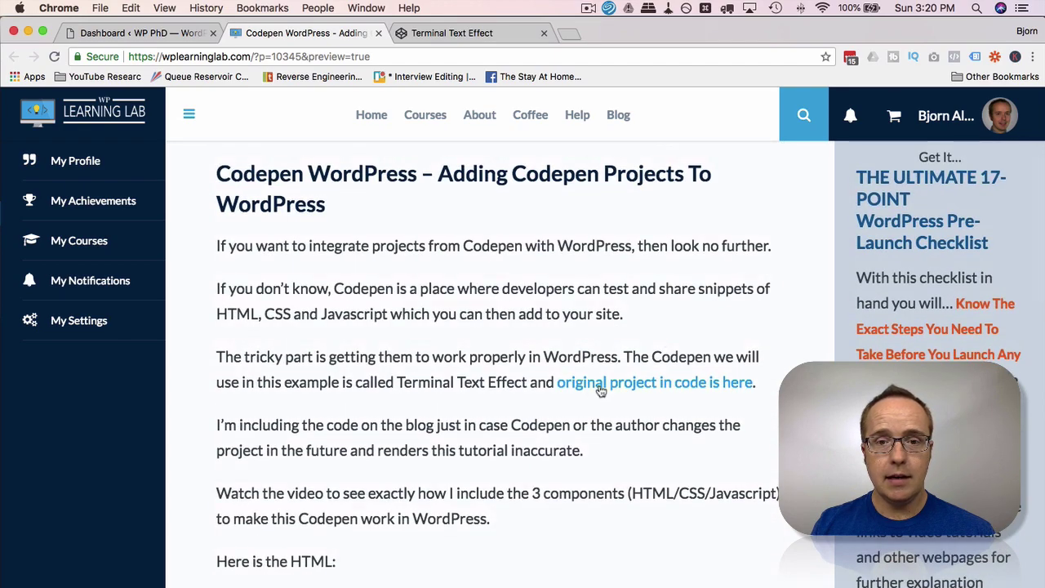
scroll(354, 379, down, 8)
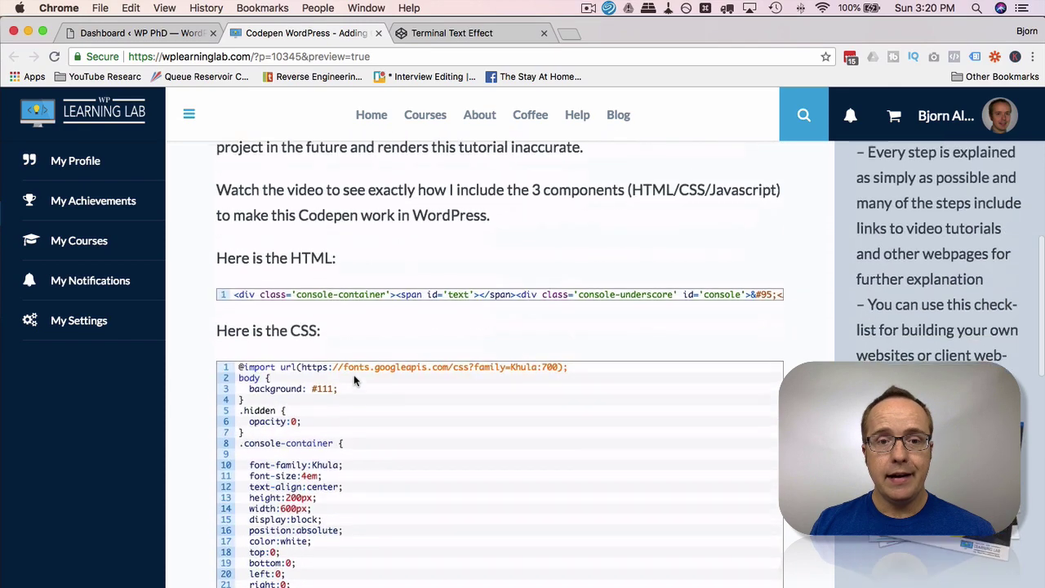
Copy the tutorial's one-line HTML snippet as plain text.
double_click(405, 305)
triple_click(417, 304)
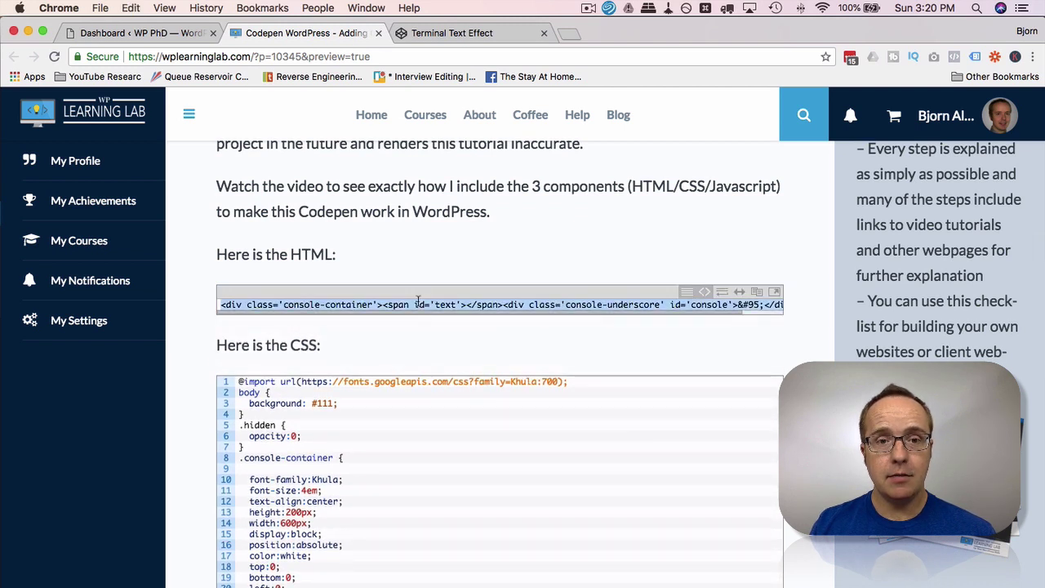
right_click(428, 301)
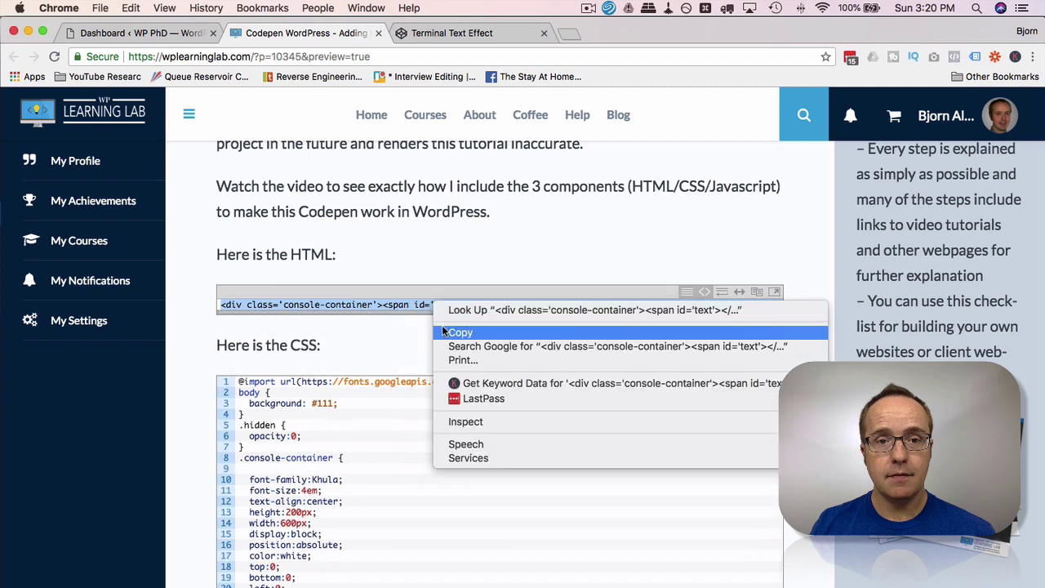
click(459, 332)
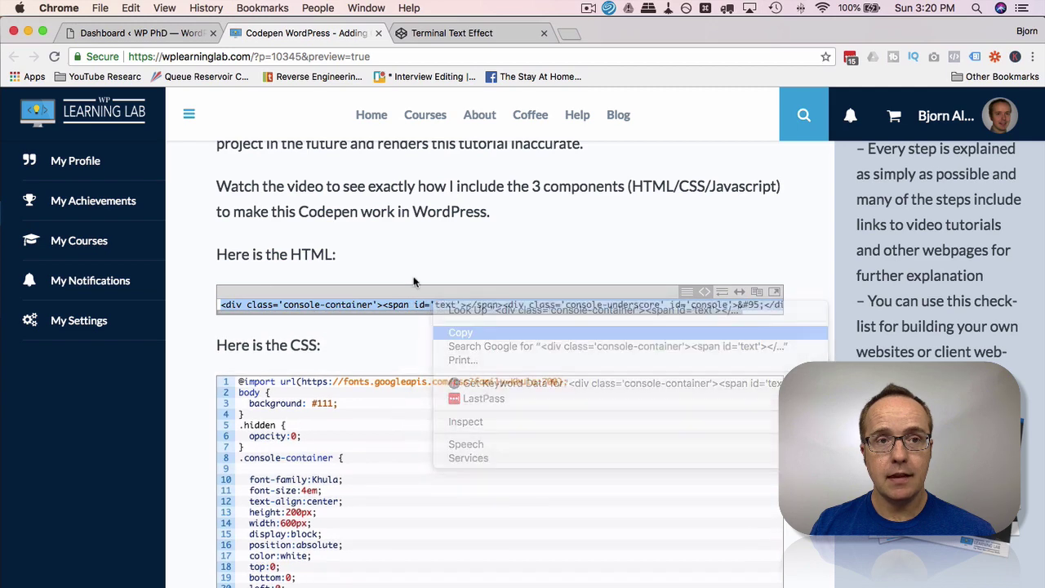
Start a new page via Pages > Add New in the WP PhD dashboard.
click(201, 36)
mouse_move(41, 302)
super+click(146, 325)
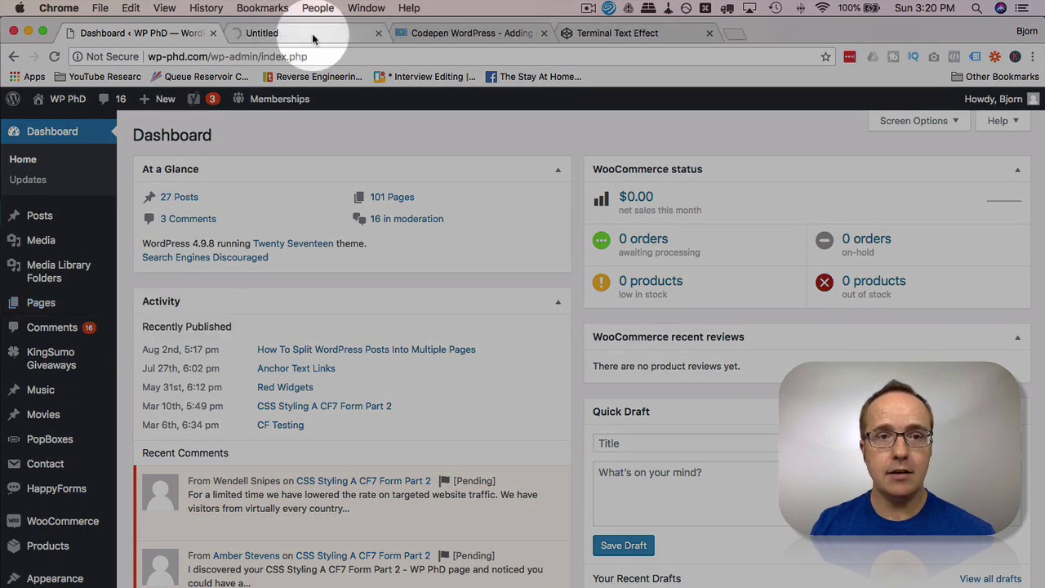
click(287, 34)
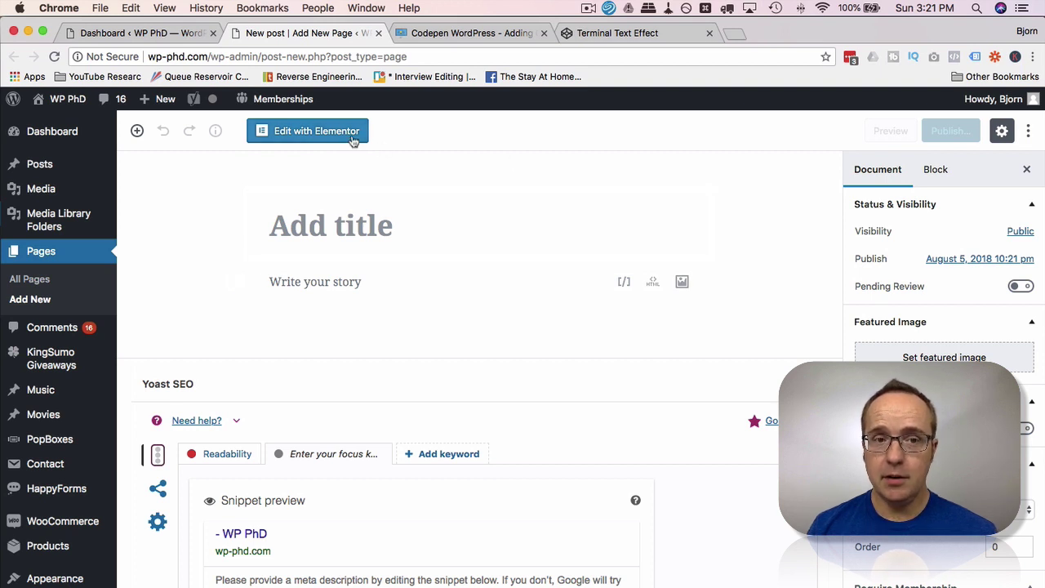
click(520, 209)
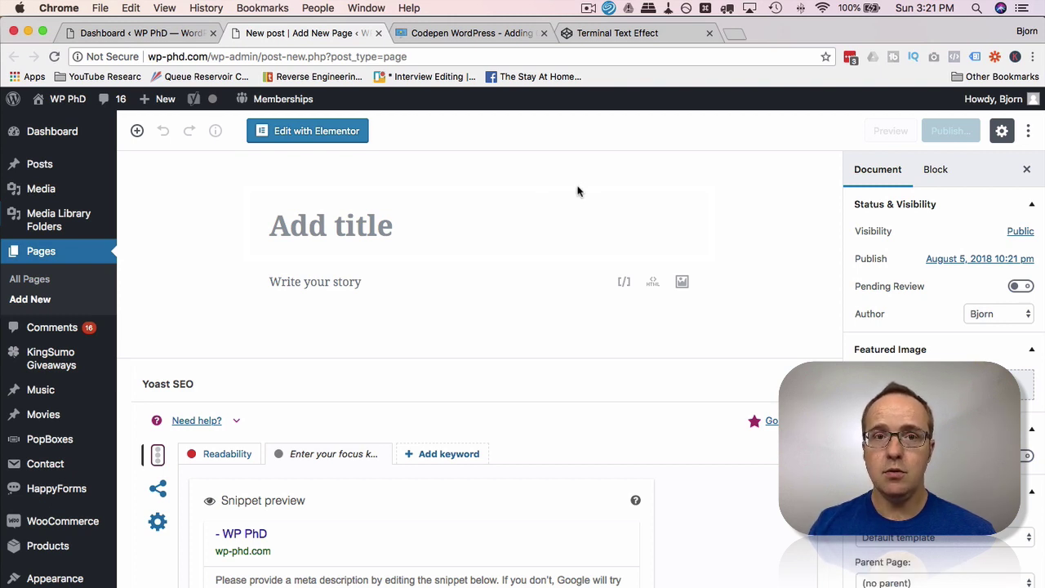
Title the new page 'Terminal Text Codepen'.
click(360, 228)
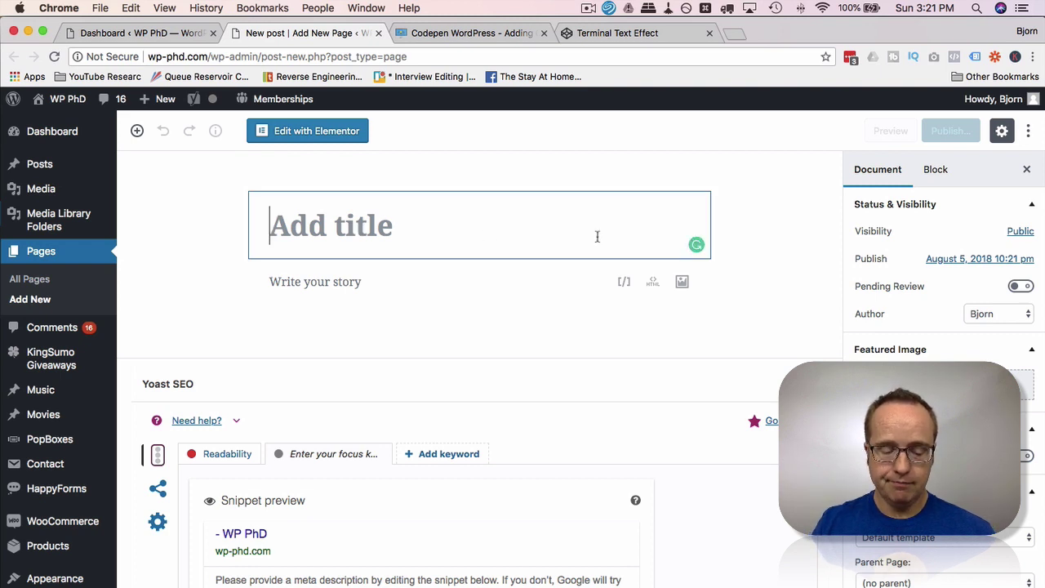
text(T)
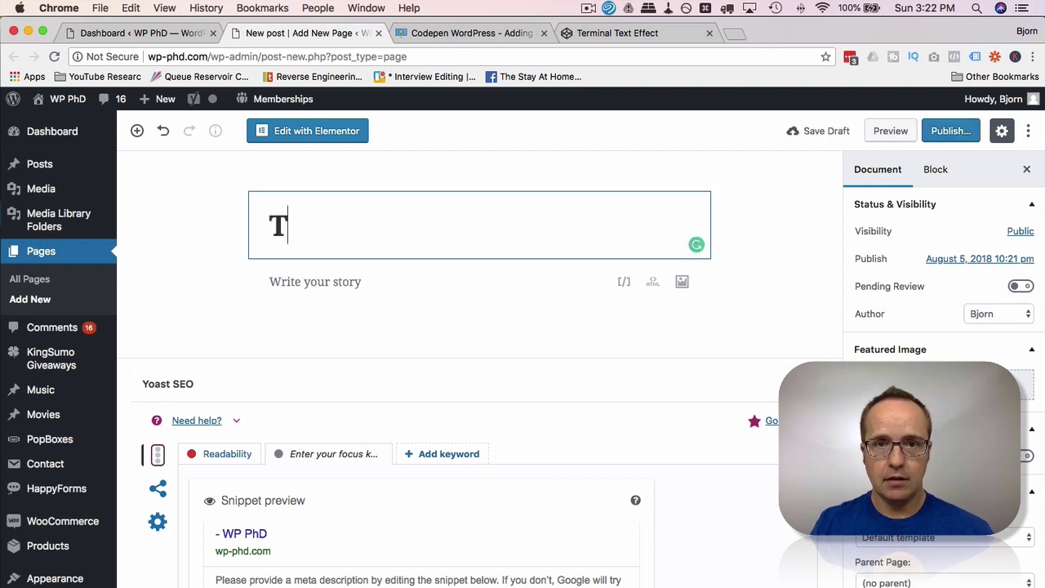
text(erminal )
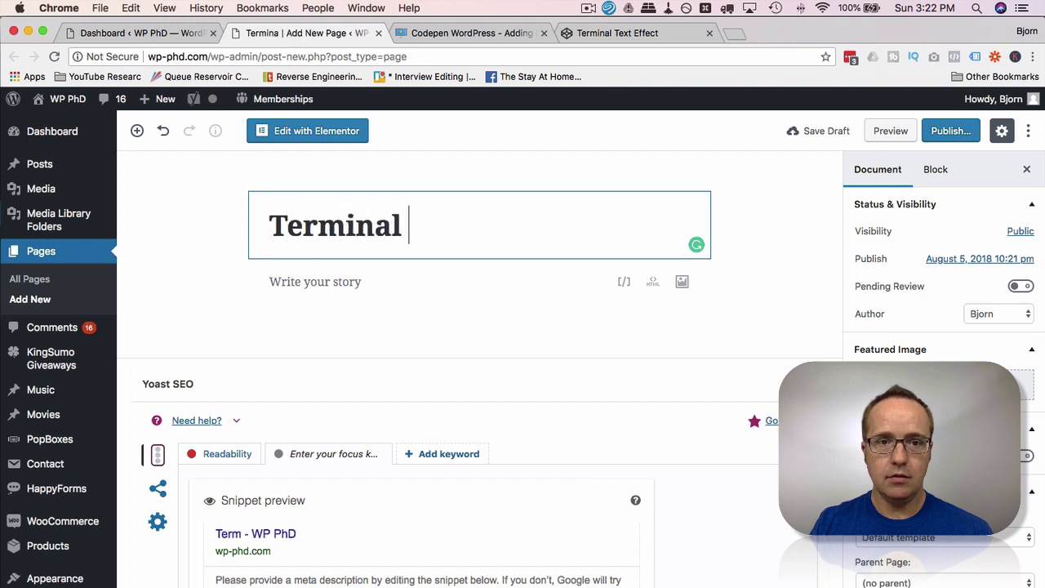
text(Text CodeP)
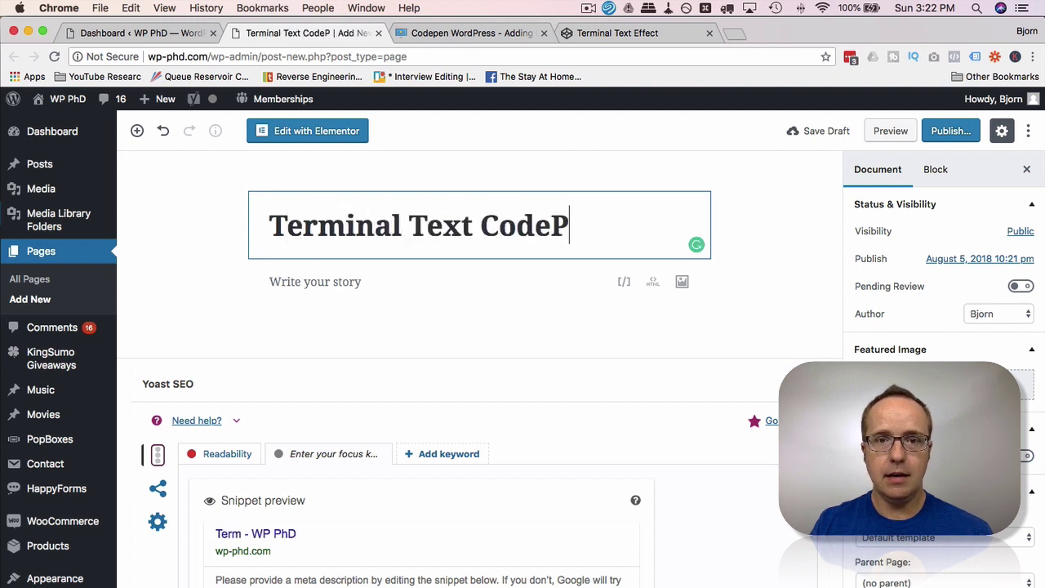
key(BackSpace)
text(pen)
click(614, 155)
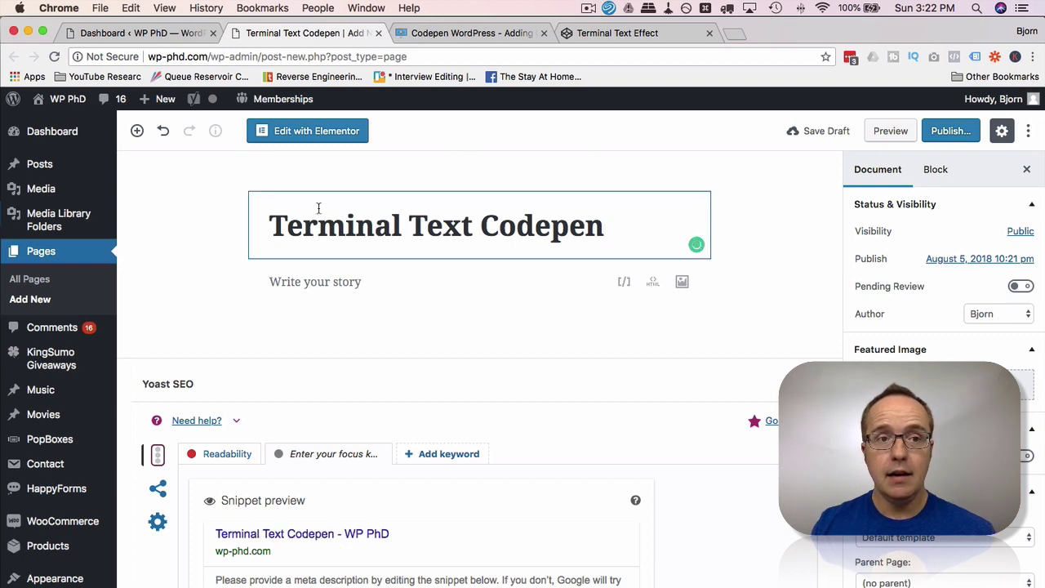
Add a Custom HTML block from Formatting and paste the console-container div snippet into it.
click(138, 131)
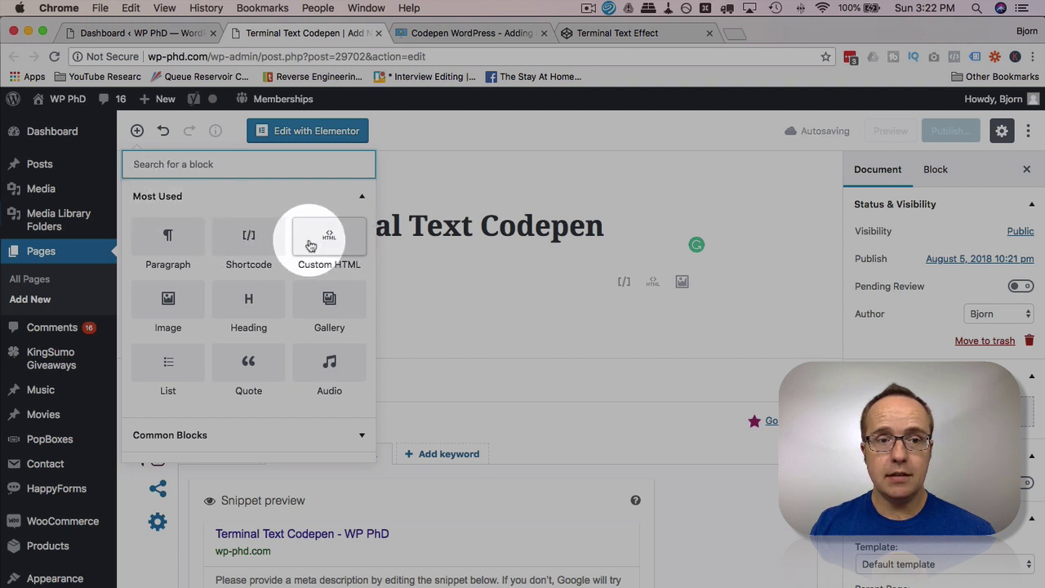
scroll(271, 322, down, 3)
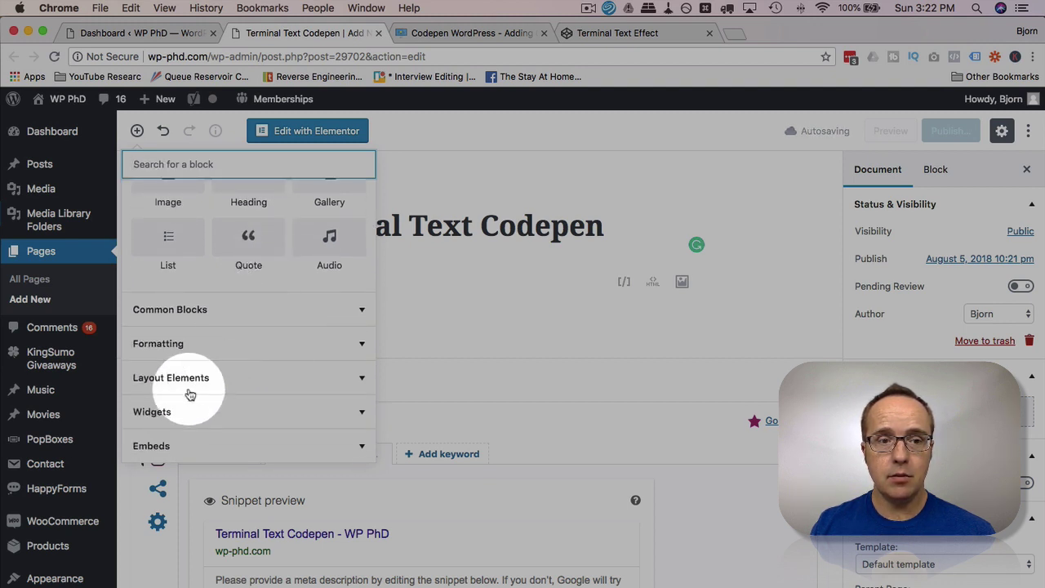
click(196, 311)
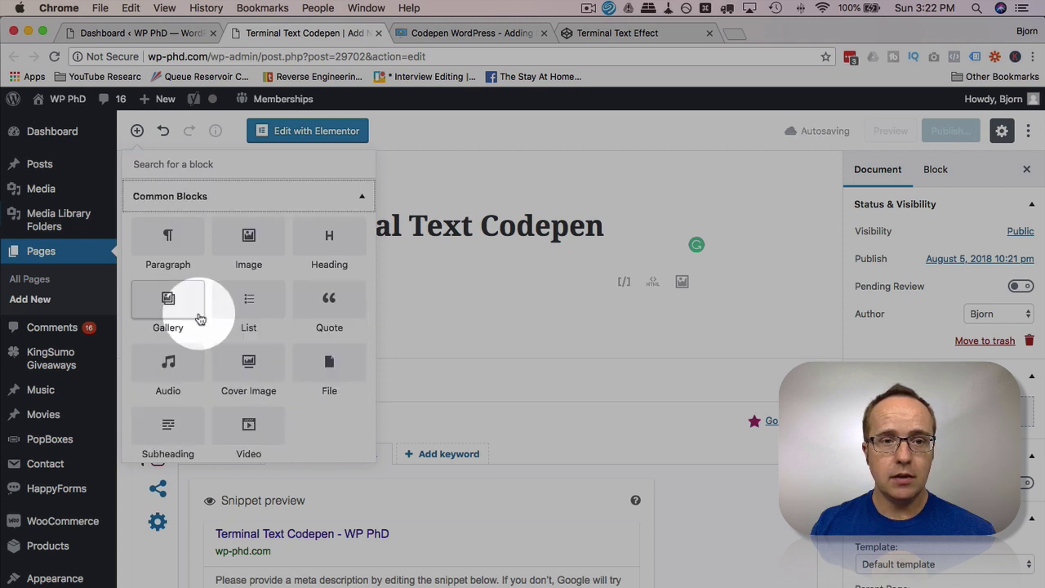
scroll(257, 316, down, 9)
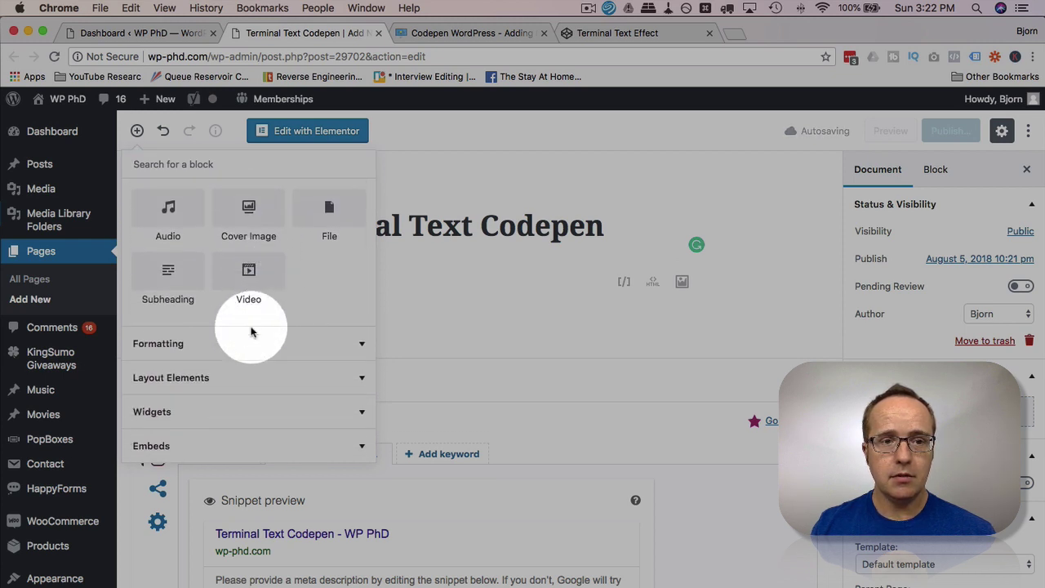
scroll(273, 337, up, 2)
scroll(275, 337, down, 1)
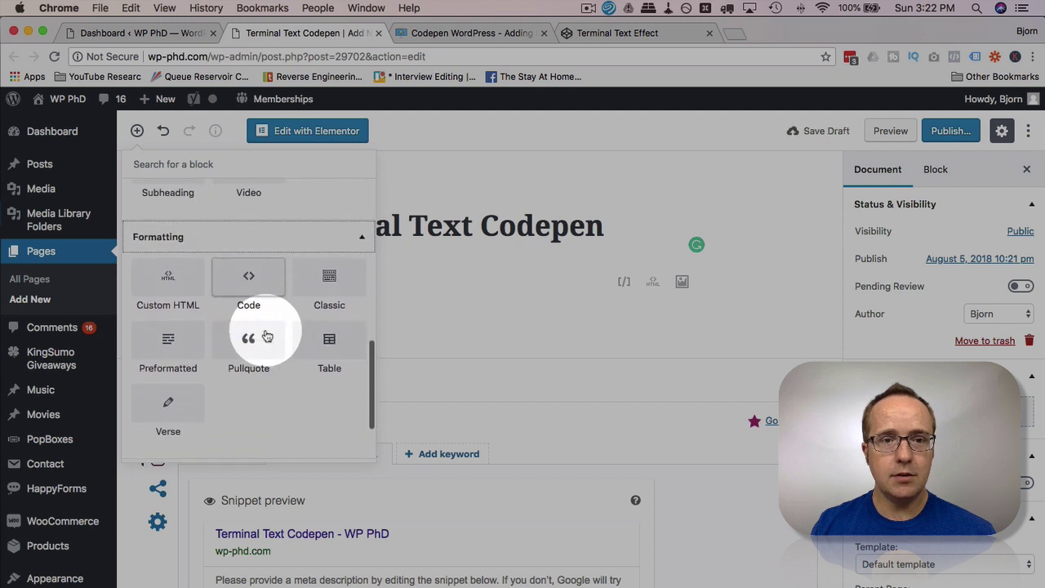
click(168, 285)
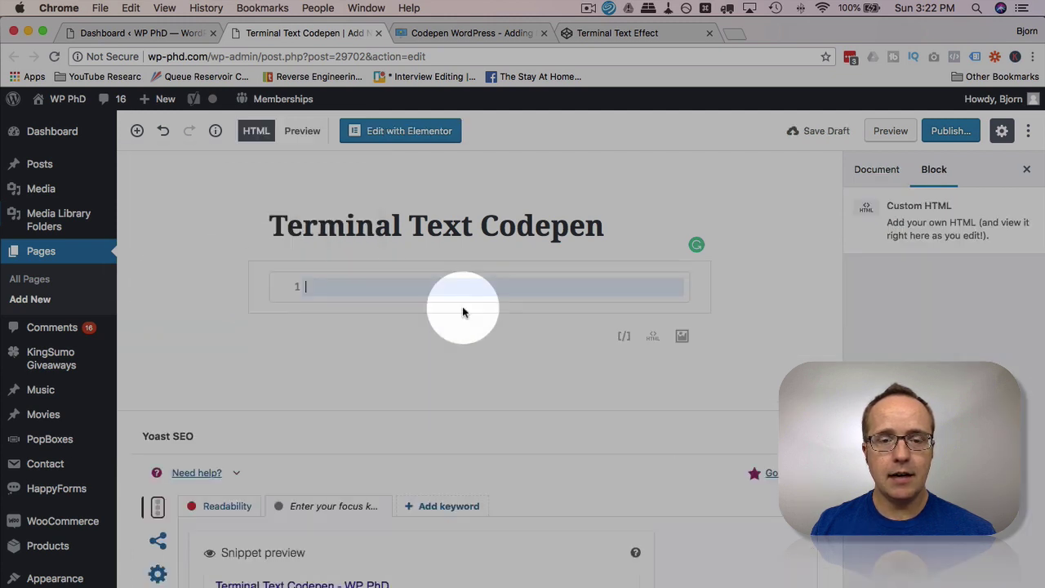
right_click(384, 286)
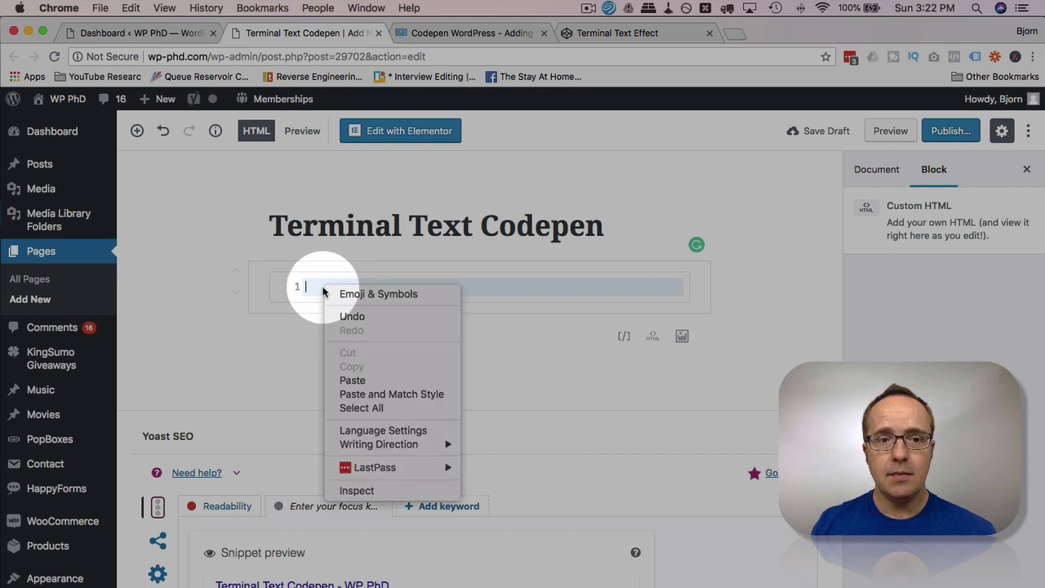
click(361, 380)
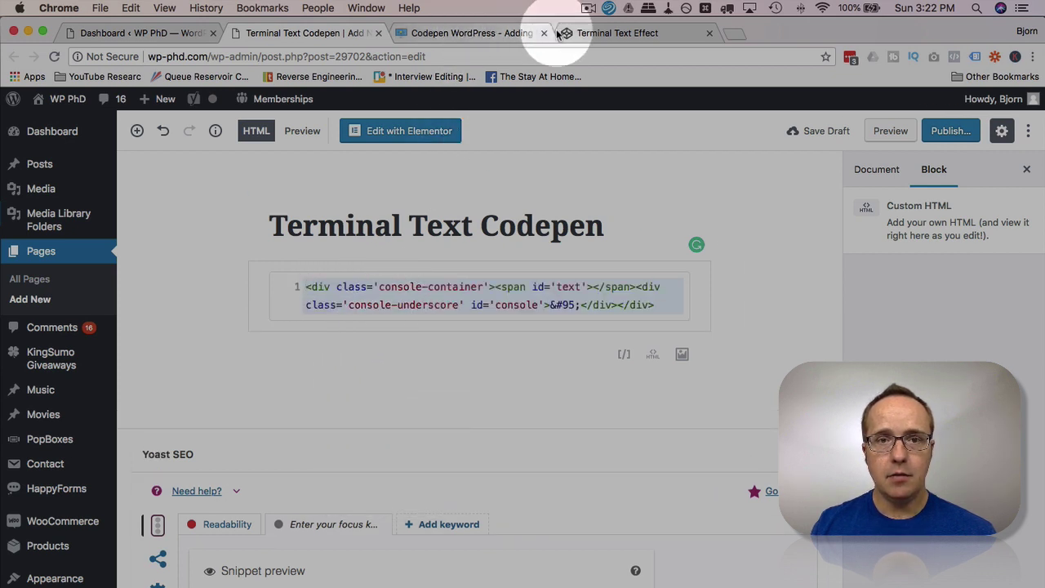
Copy the JavaScript code from the tutorial's code block.
click(588, 33)
click(249, 207)
key(super+a)
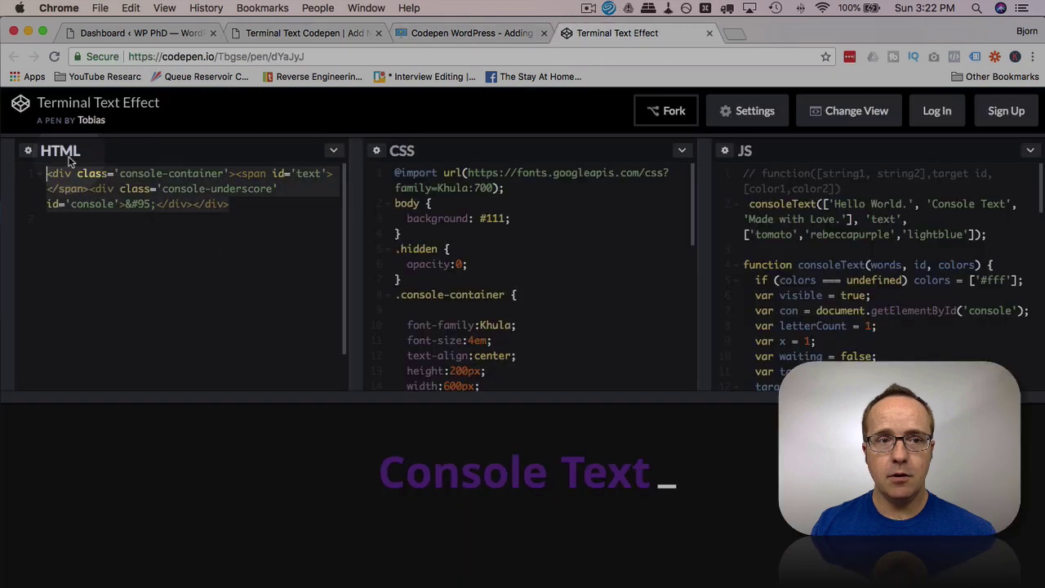
click(465, 33)
scroll(307, 362, down, 2)
scroll(311, 384, down, 6)
scroll(310, 398, down, 1)
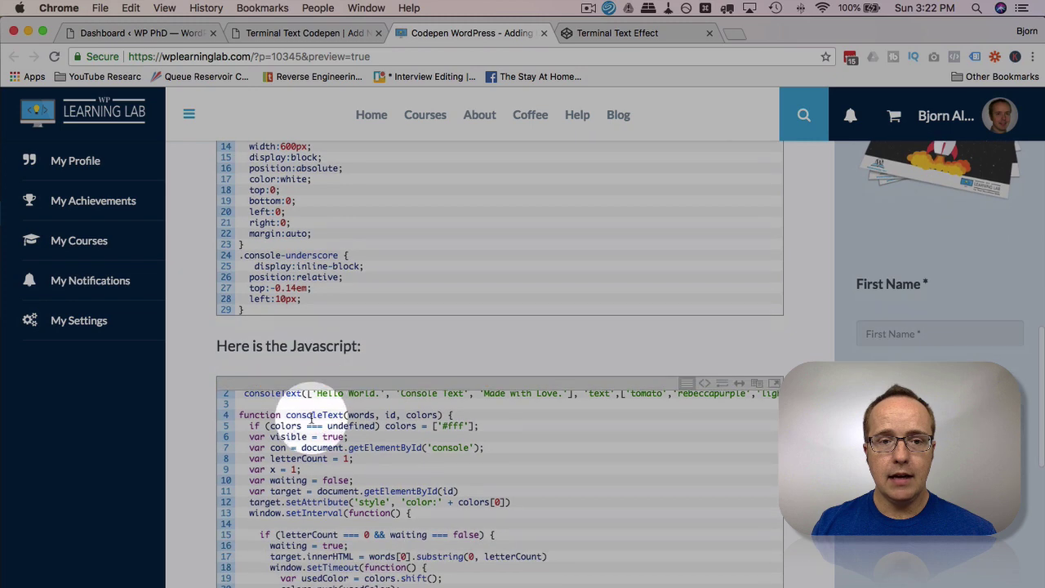
scroll(310, 416, right, 1)
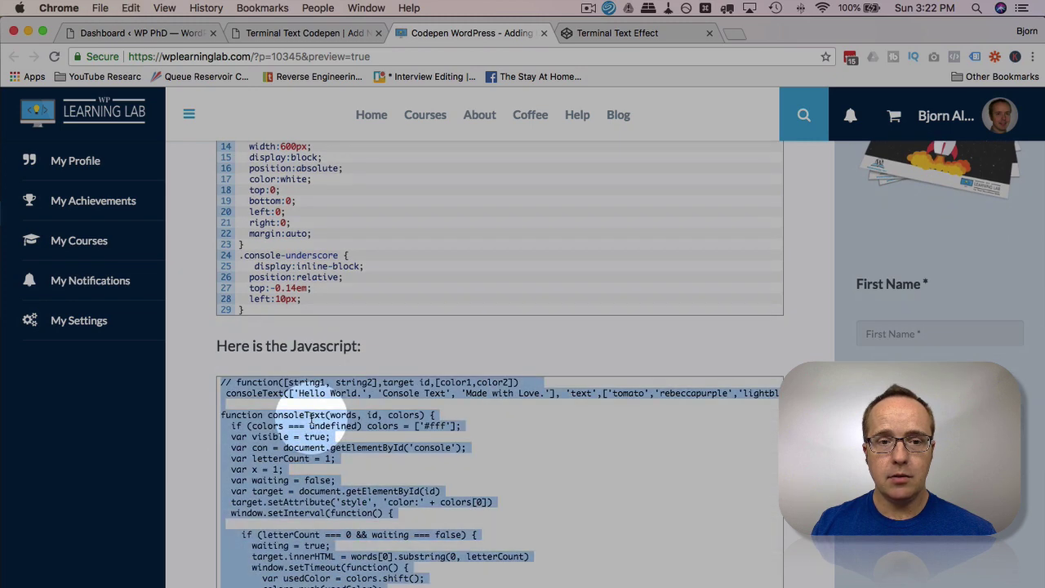
right_click(313, 420)
click(335, 441)
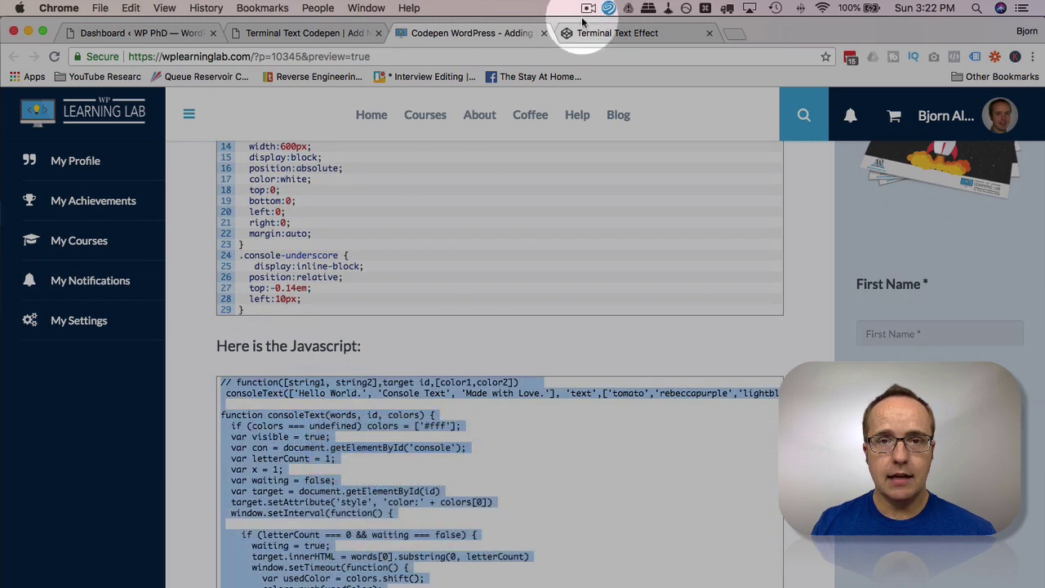
Copy the pen's first JS comment line and reopen the Terminal Text Codepen page editor.
click(586, 30)
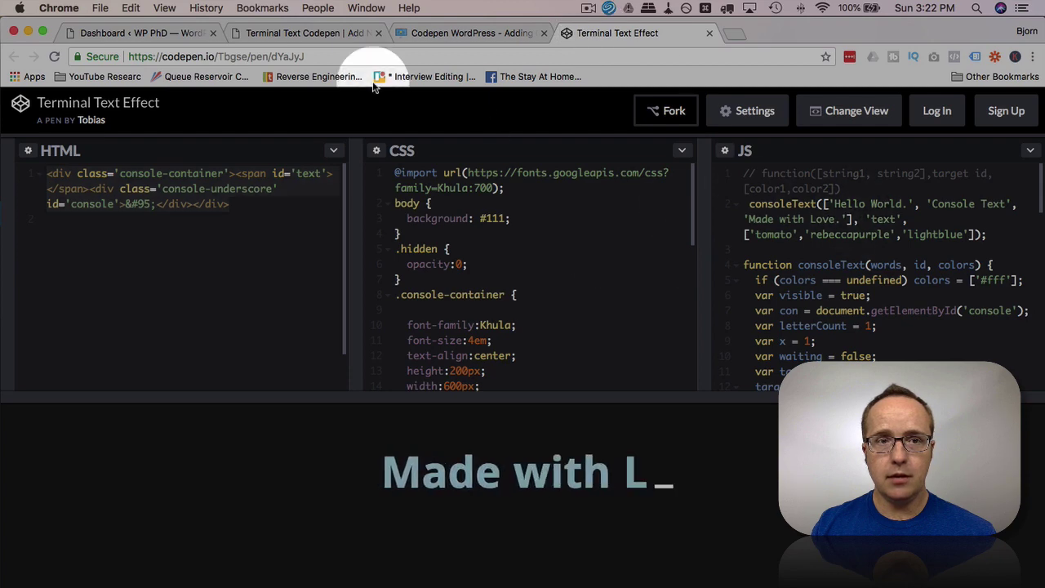
triple_click(795, 189)
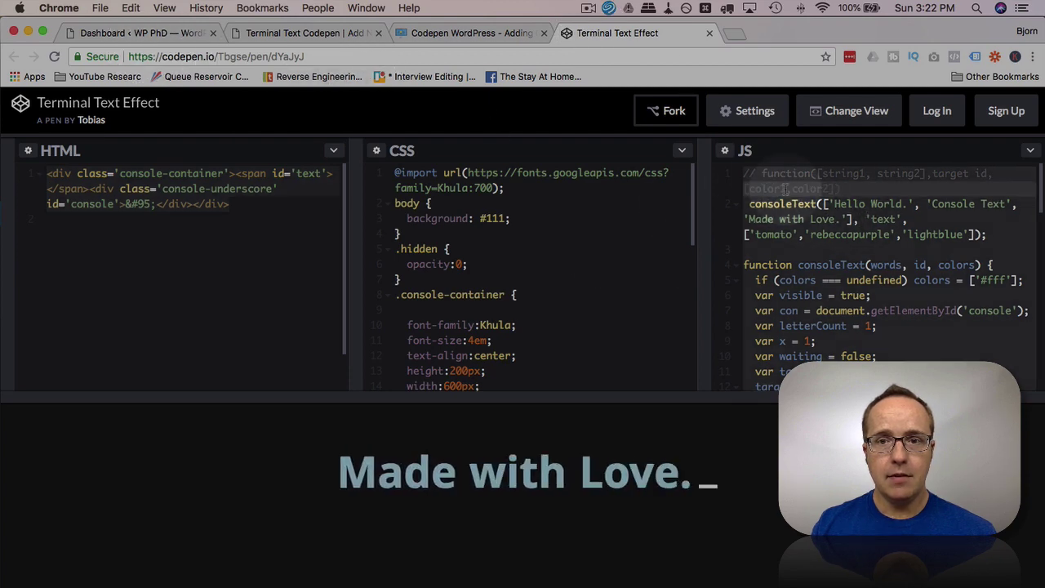
right_click(802, 253)
click(724, 353)
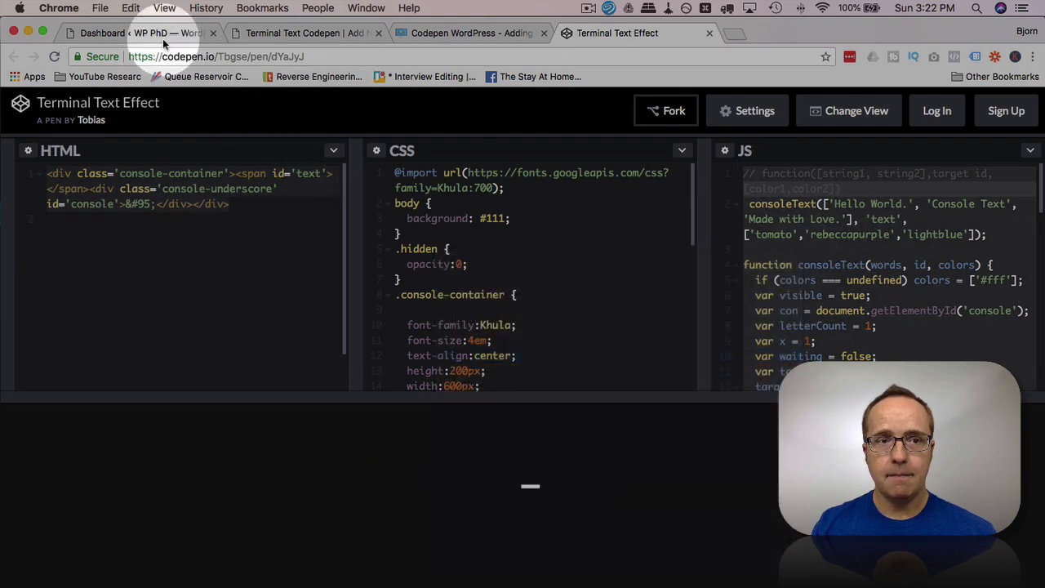
click(162, 38)
click(312, 34)
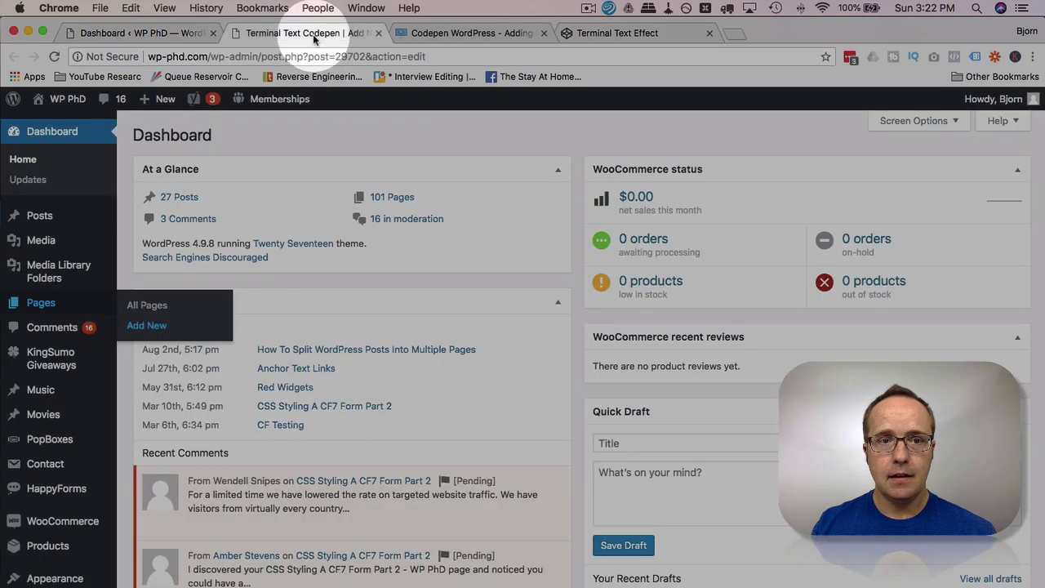
Duplicate the Custom HTML block, clear the copy's code, and paste the consoleText JavaScript.
click(776, 335)
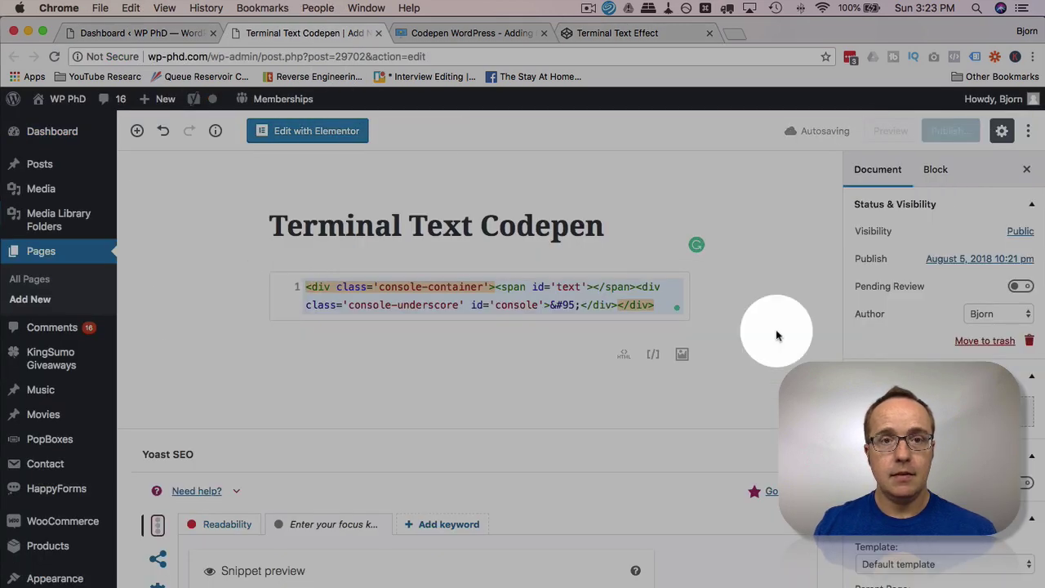
click(723, 273)
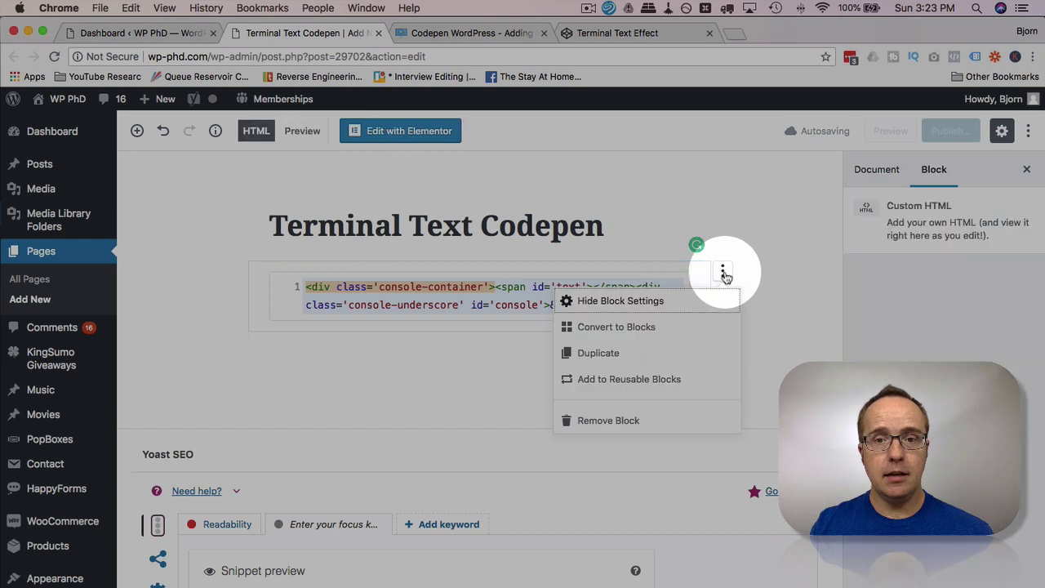
click(625, 353)
click(555, 363)
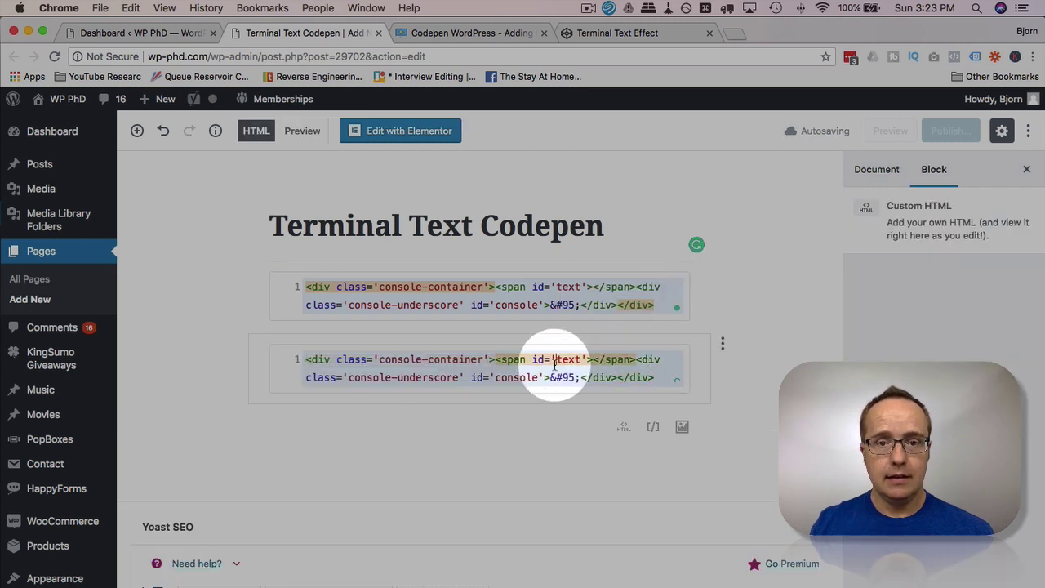
triple_click(555, 364)
key(BackSpace)
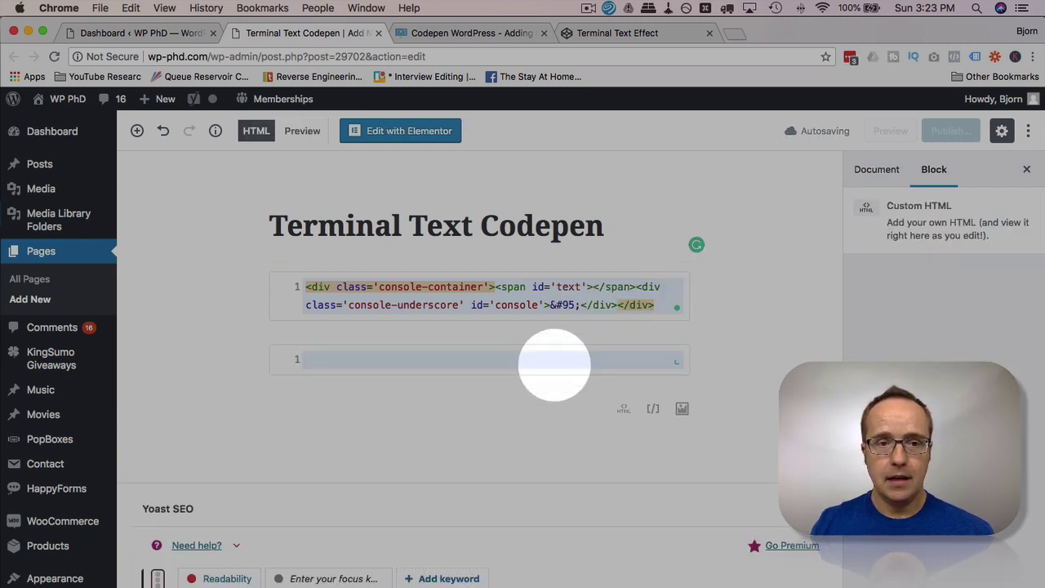
right_click(377, 362)
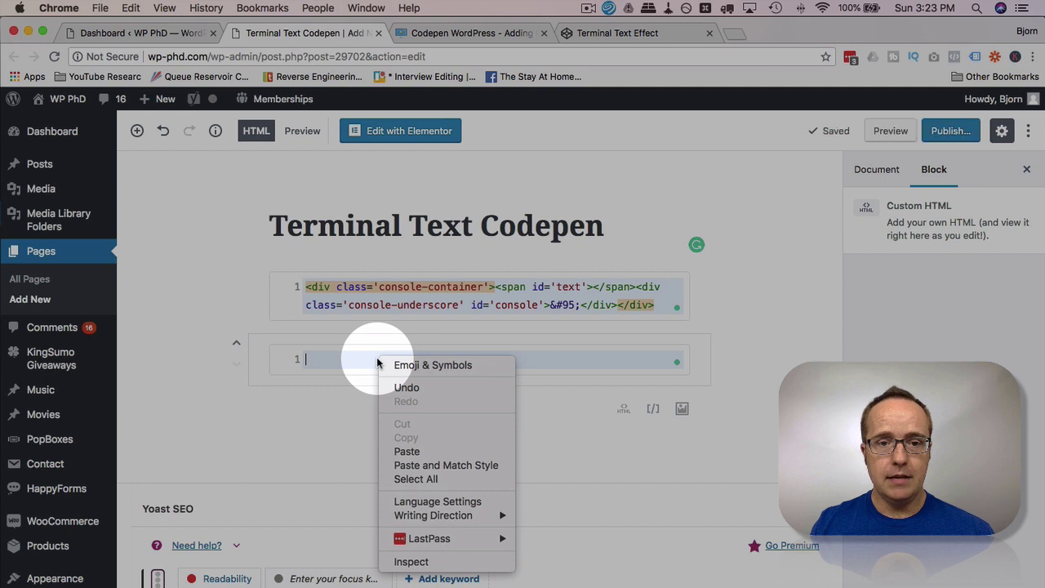
click(407, 450)
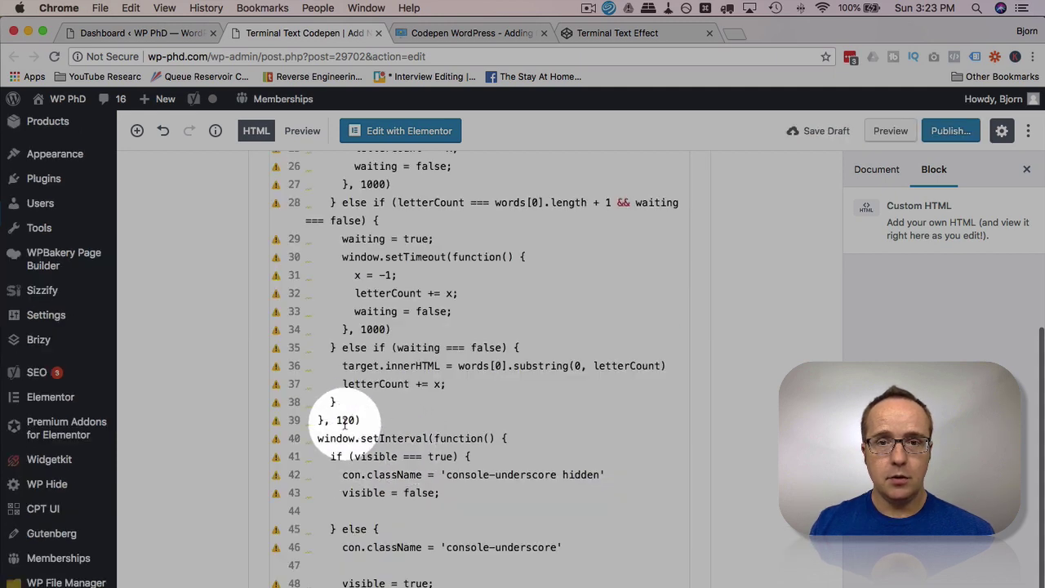
scroll(327, 433, up, 5)
scroll(343, 426, up, 10)
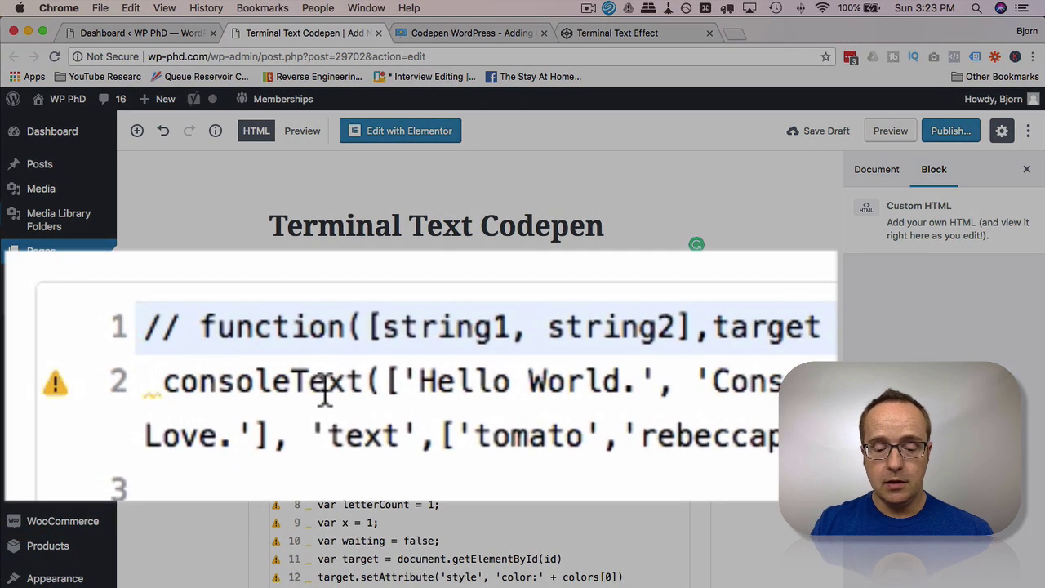
Add an opening <script type="text/javascript"> tag and cut the auto-inserted closing tag.
text(<)
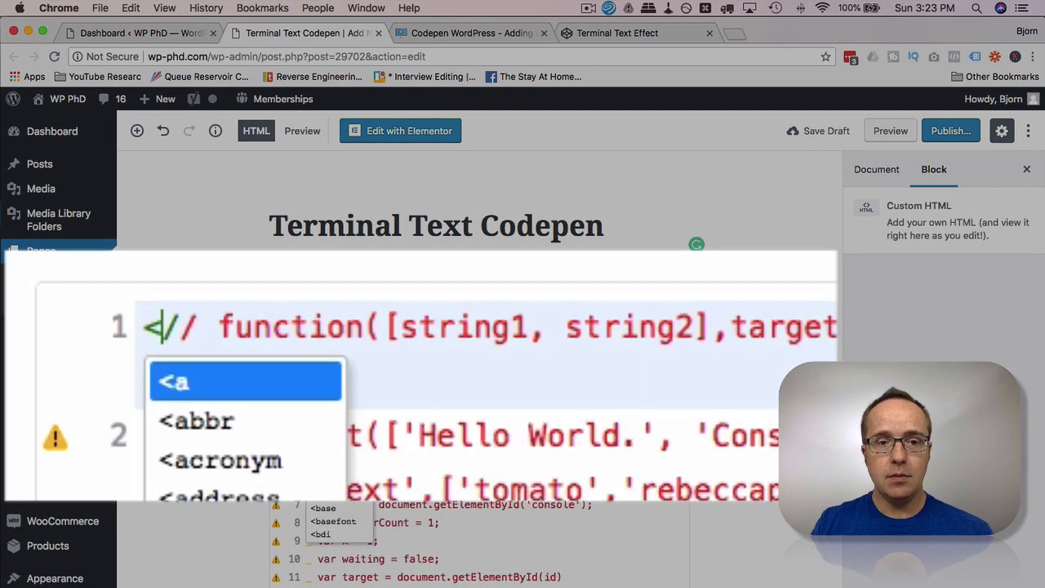
text(script type=")
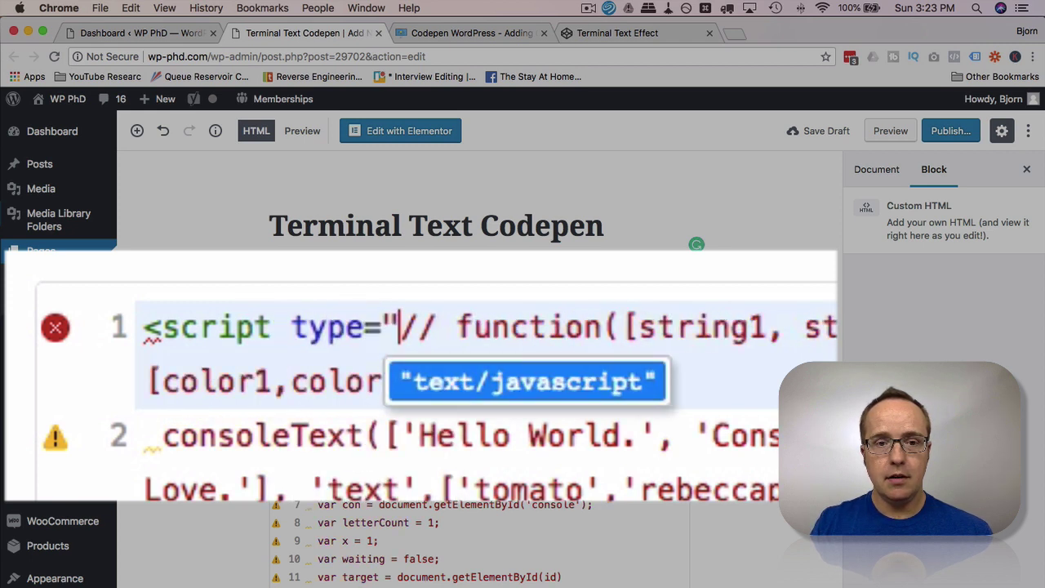
text(text/javascript)
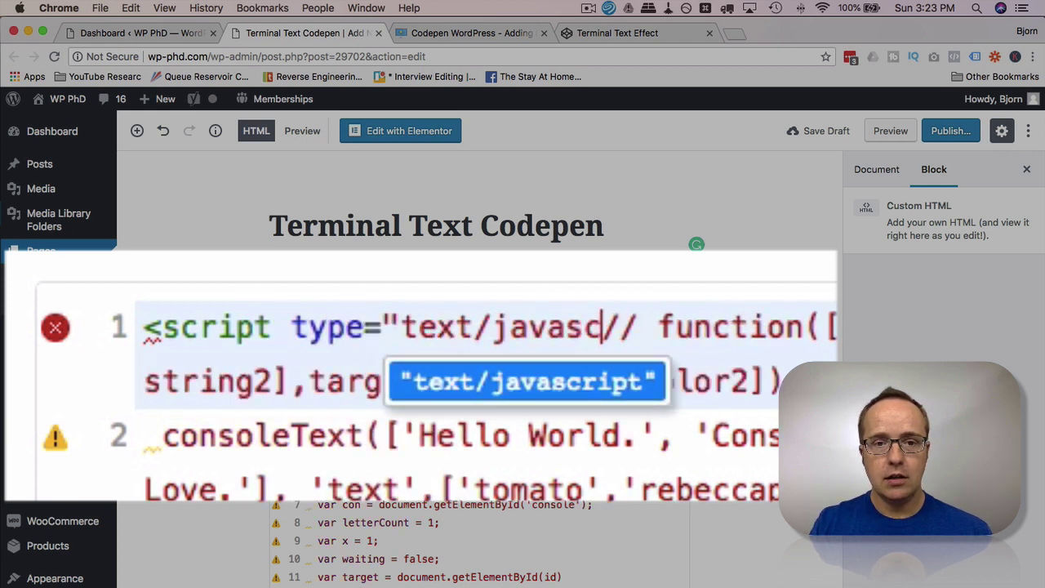
text("><)
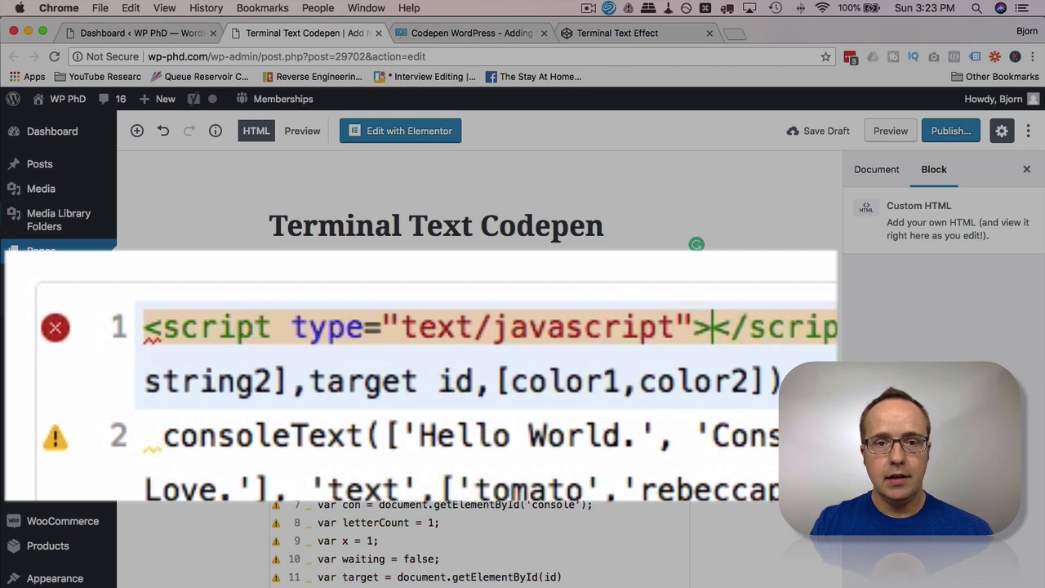
key(Return)
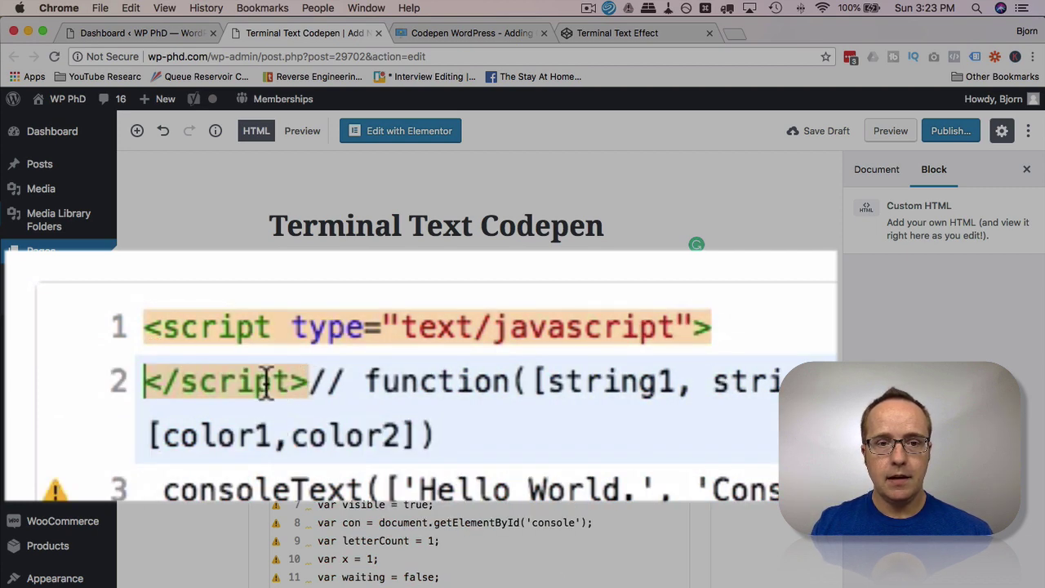
drag(308, 382, 151, 388)
key(BackSpace)
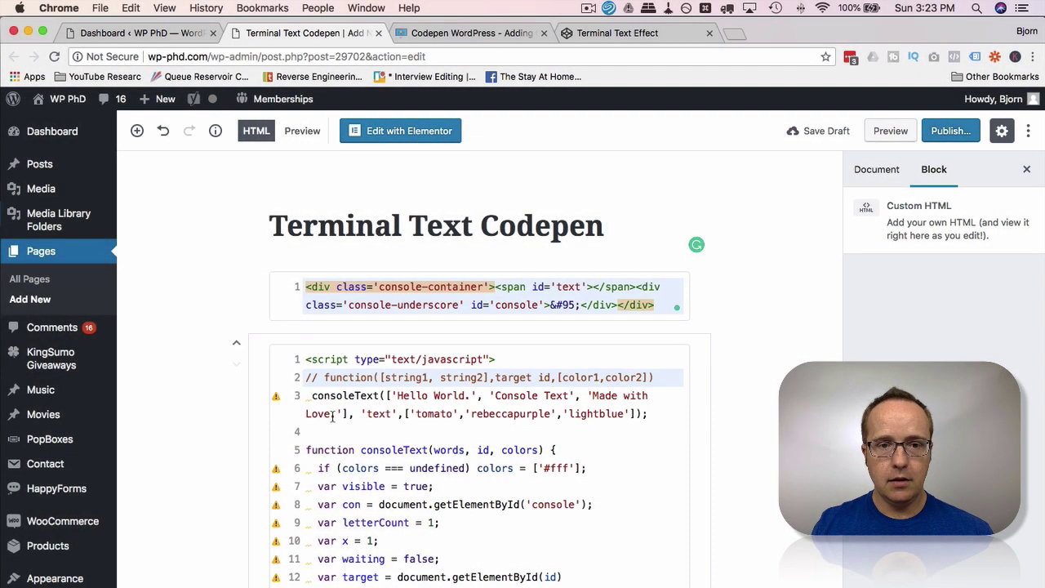
Paste the closing script tag on new line 53 after the code's final brace.
scroll(332, 416, down, 5)
scroll(333, 417, down, 10)
click(322, 375)
key(Return)
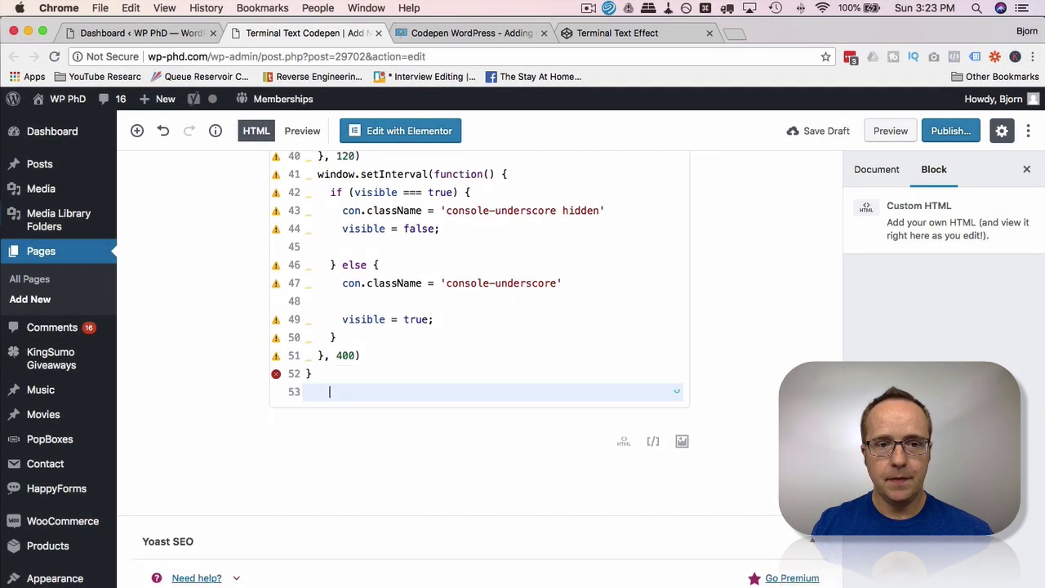
right_click(309, 395)
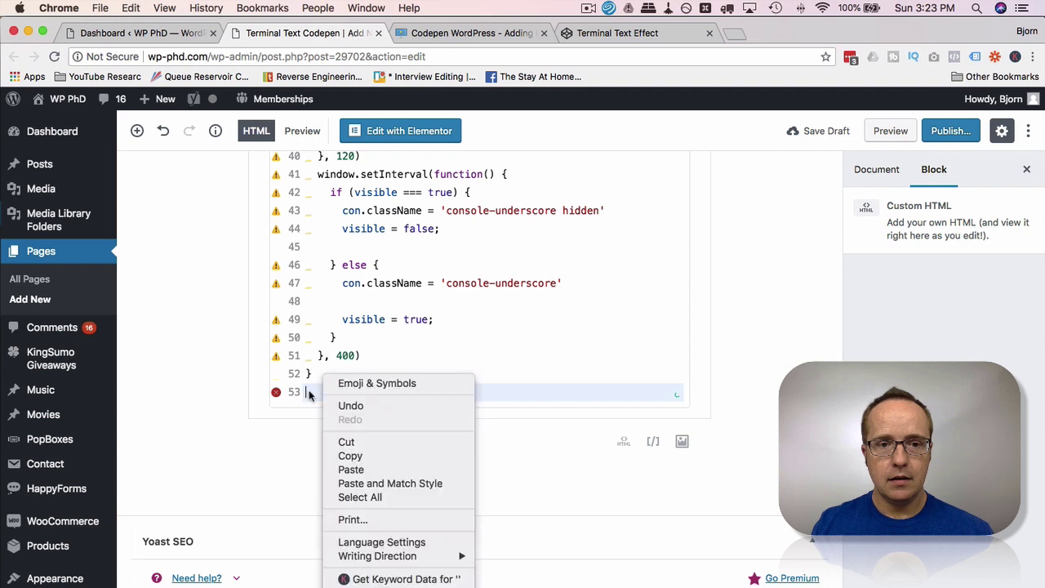
click(308, 392)
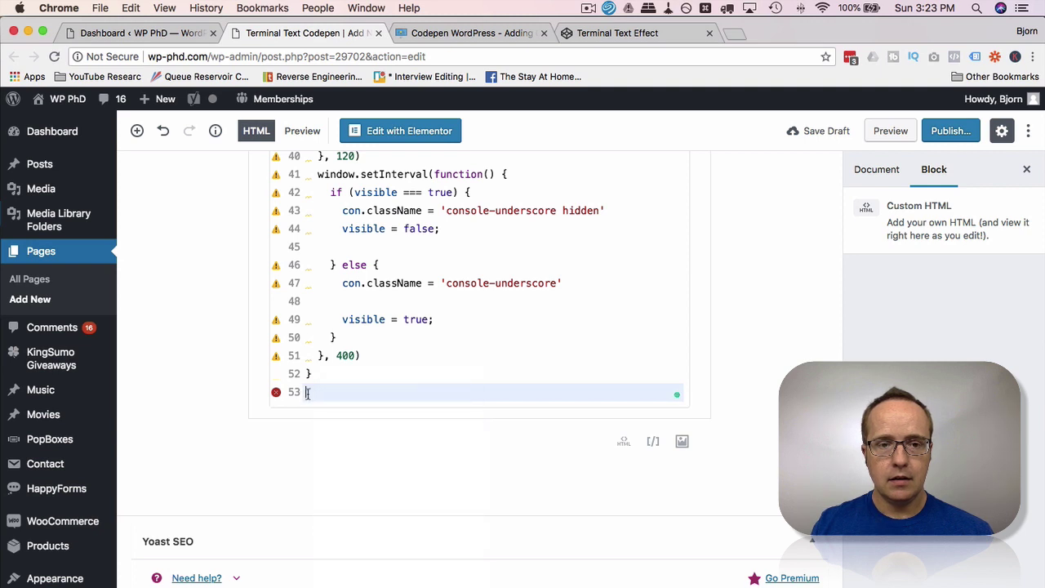
right_click(307, 393)
click(337, 481)
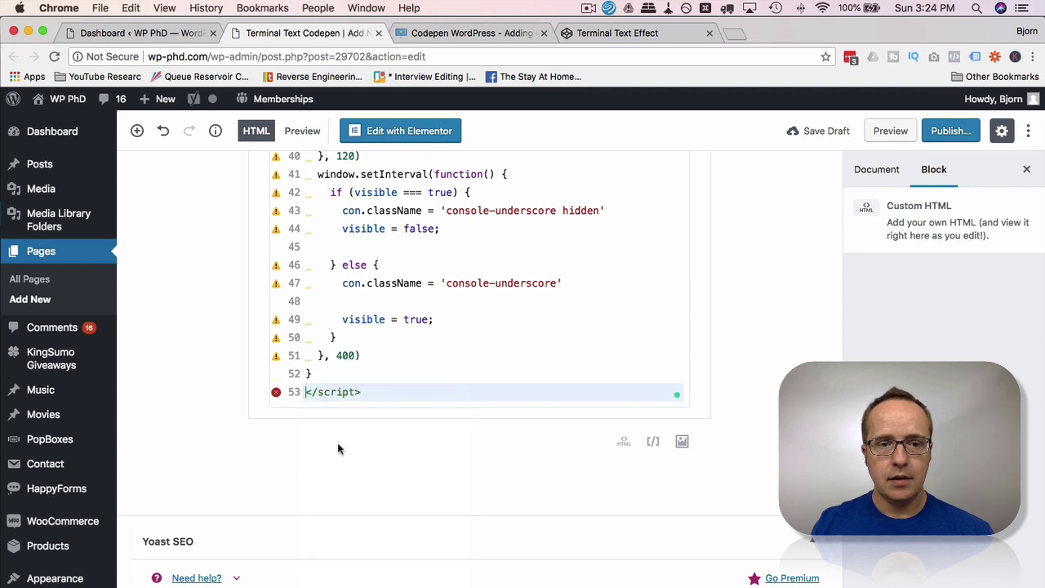
click(383, 395)
scroll(343, 397, up, 15)
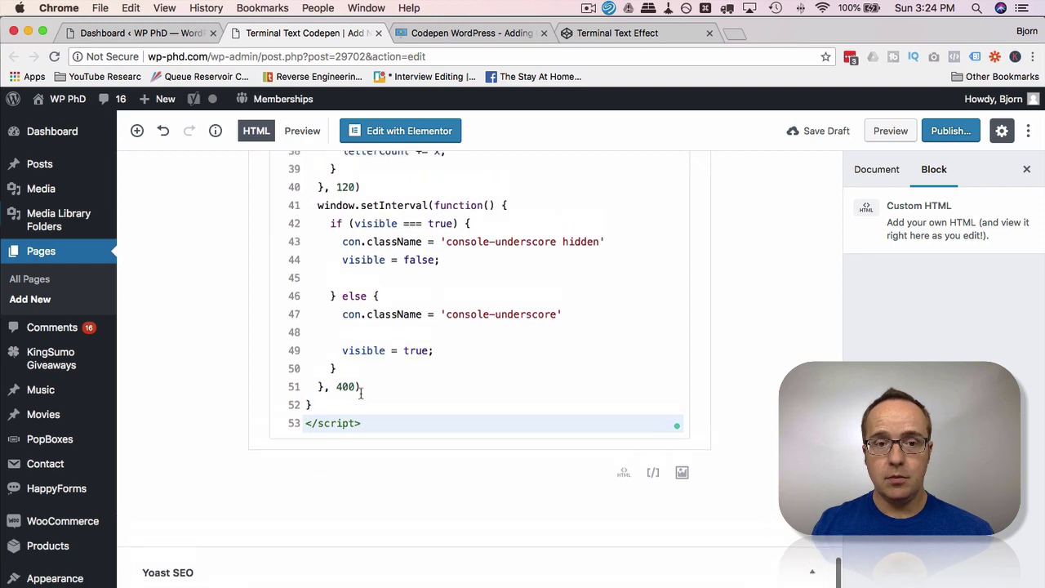
scroll(359, 395, down, 4)
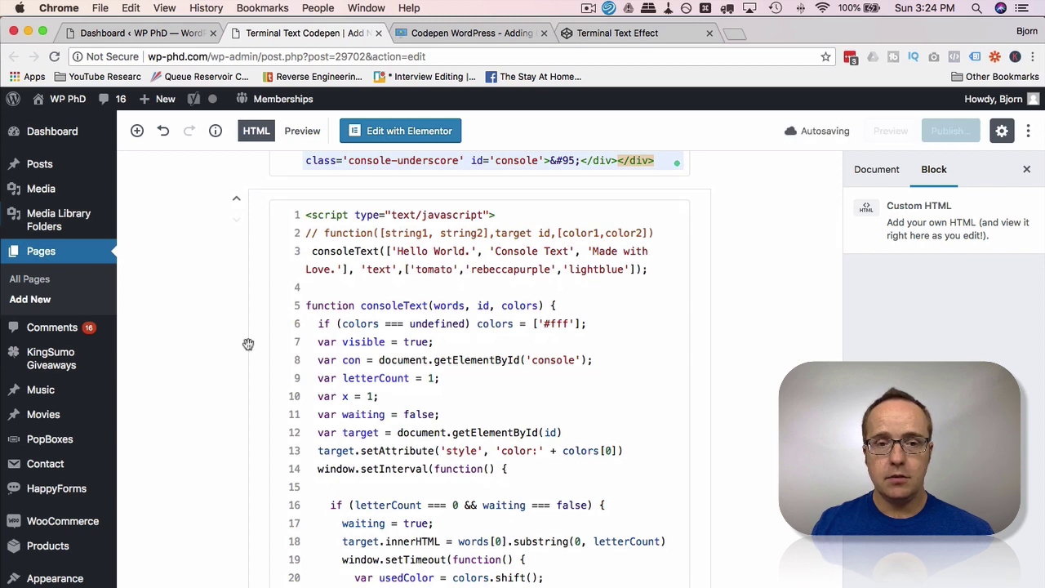
scroll(412, 468, up, 4)
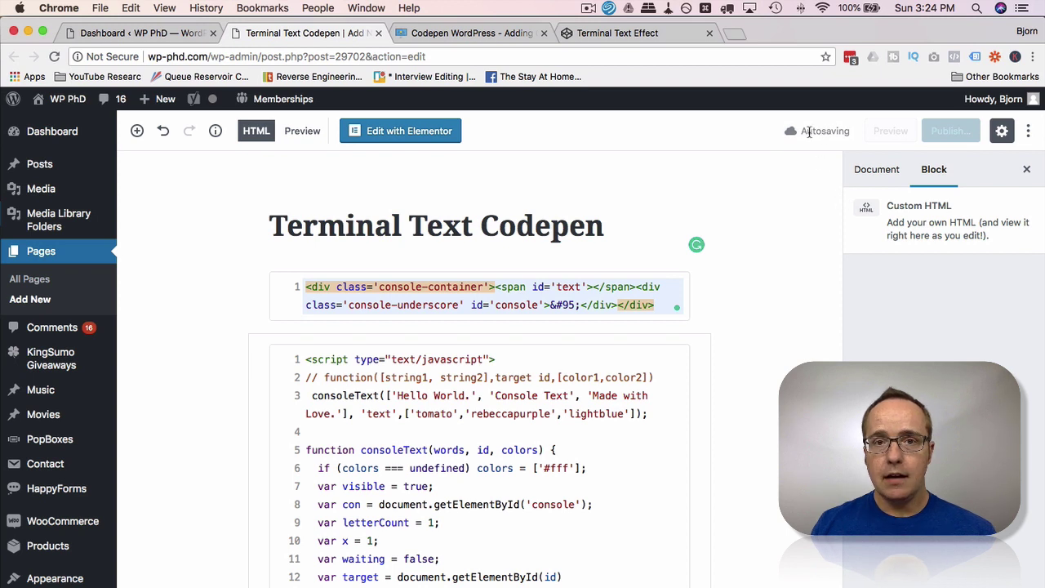
Copy the Terminal Text Effect pen's CSS and return to the WordPress dashboard.
click(645, 33)
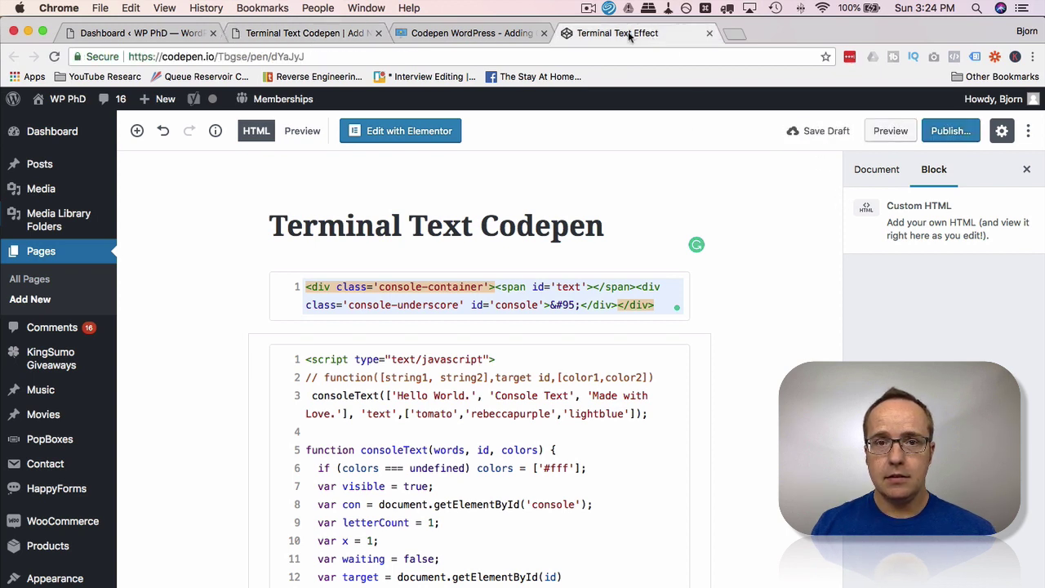
triple_click(457, 181)
right_click(466, 254)
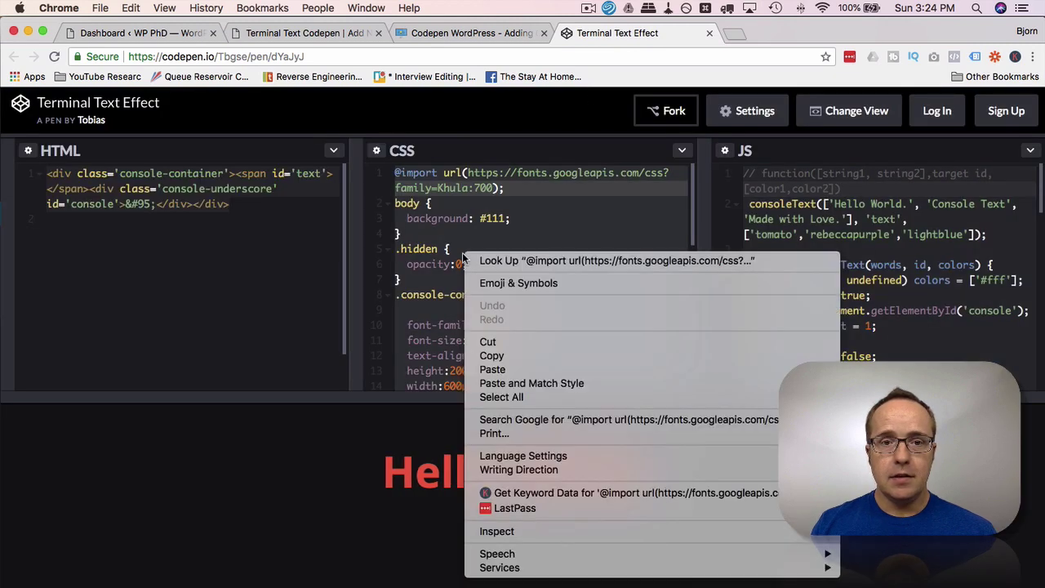
click(565, 356)
click(134, 33)
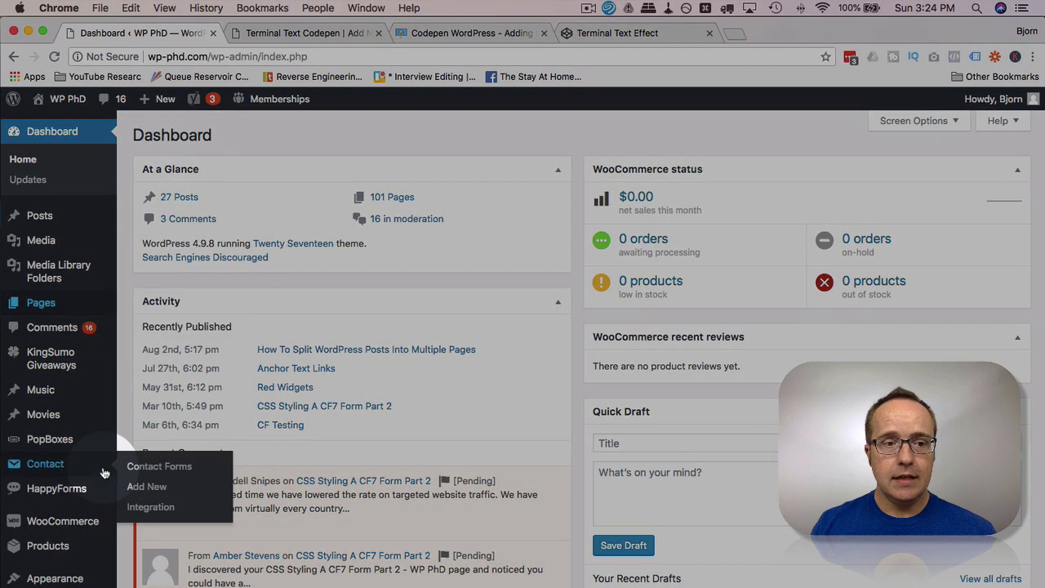
Open Appearance > Customize in a new tab and switch to the Customizer.
scroll(49, 367, down, 3)
mouse_move(65, 445)
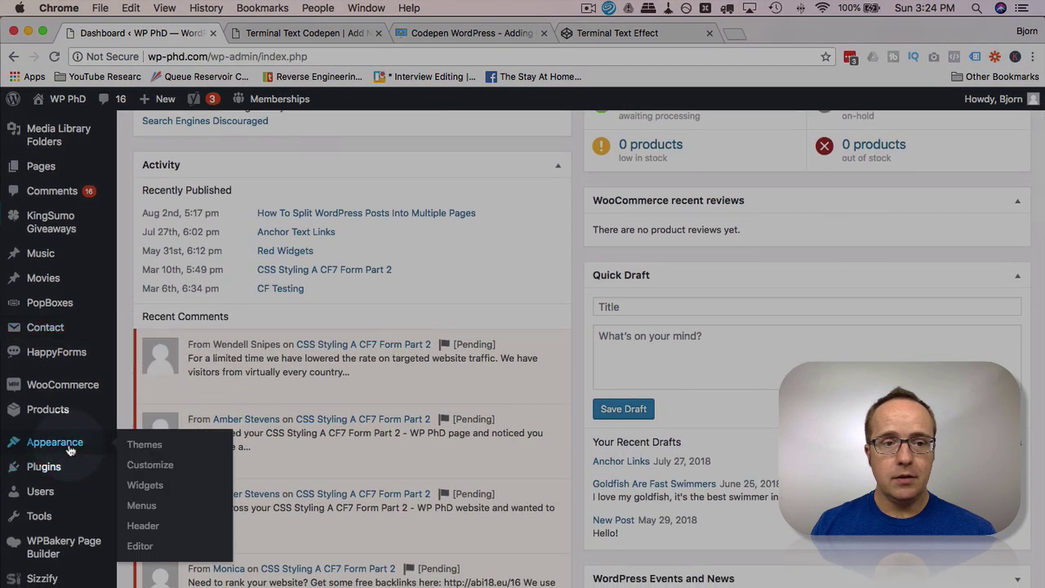
super+click(157, 466)
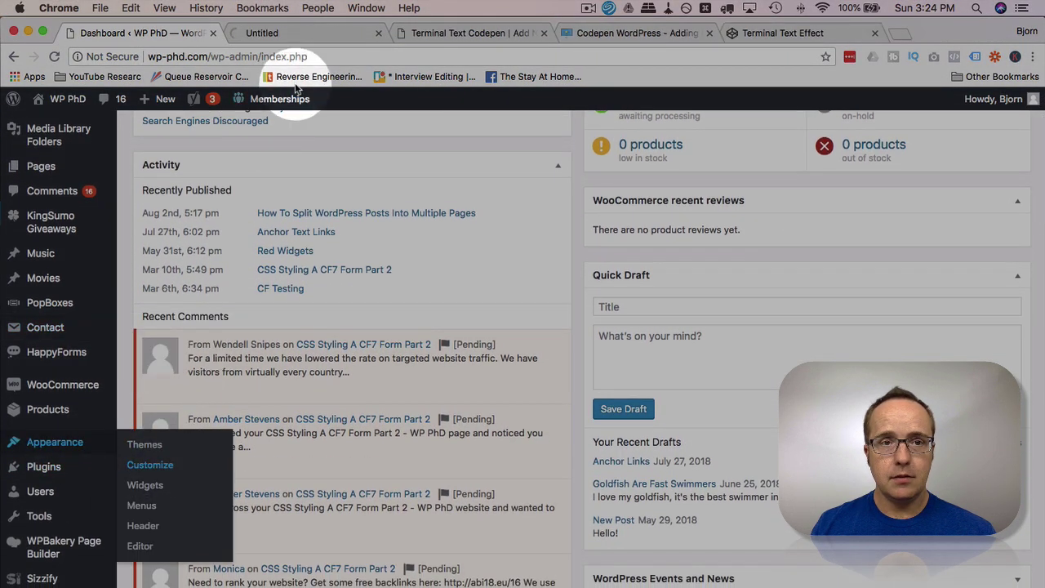
click(290, 34)
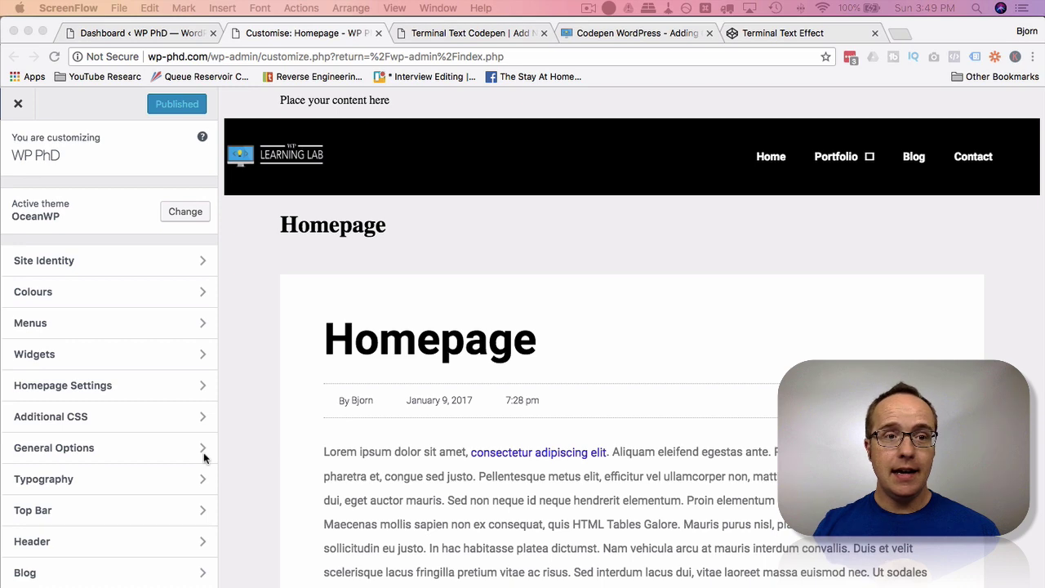
Paste the pen's Khula-font console CSS into the Additional CSS editor.
scroll(154, 457, down, 3)
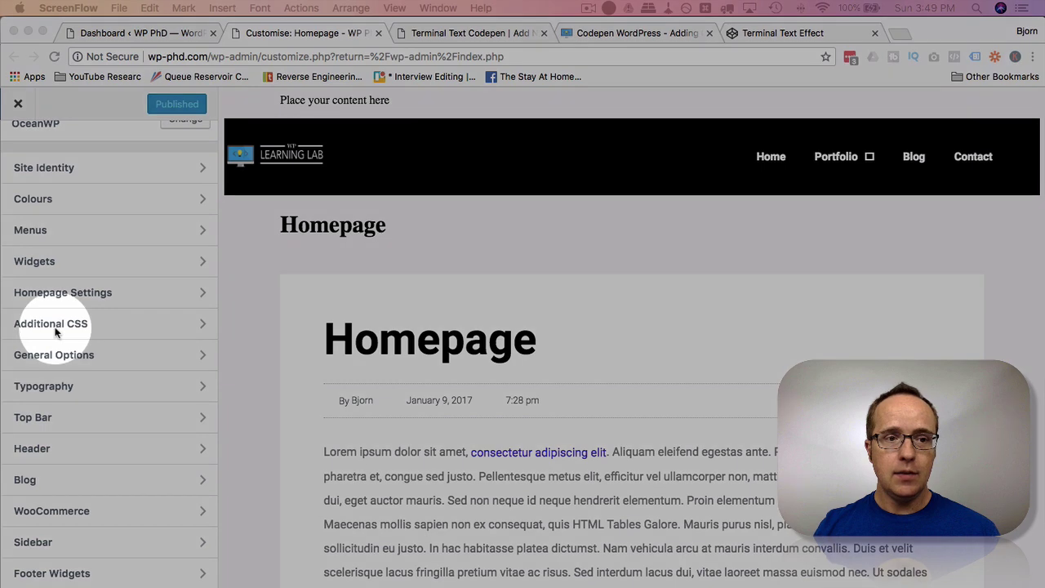
click(32, 327)
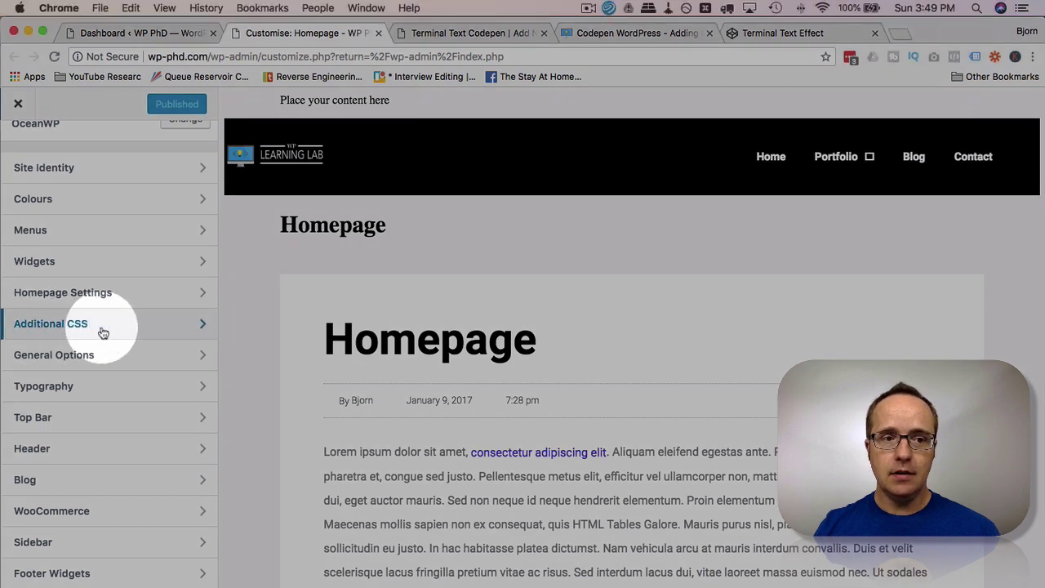
click(104, 332)
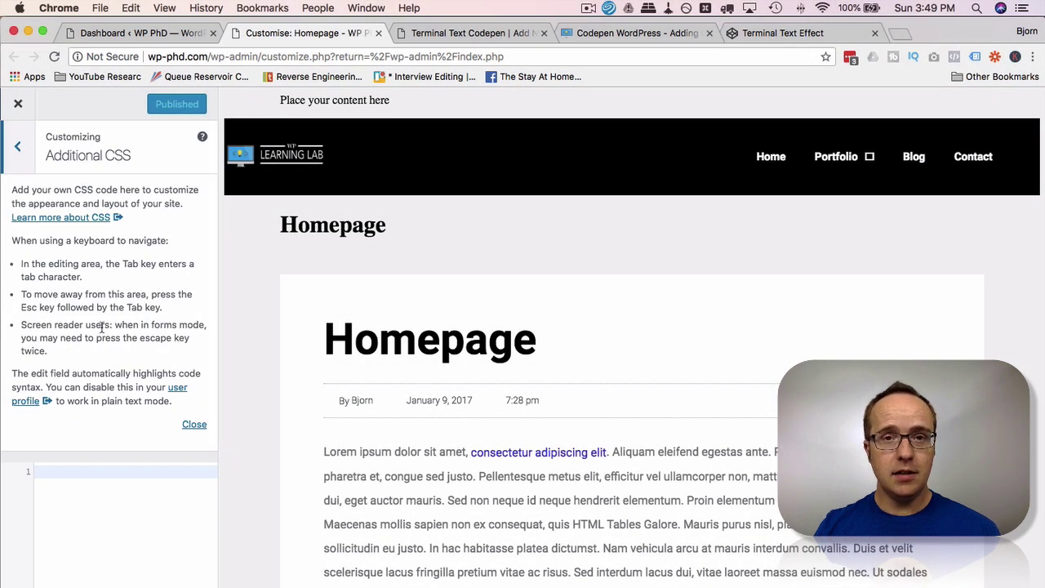
scroll(118, 375, down, 5)
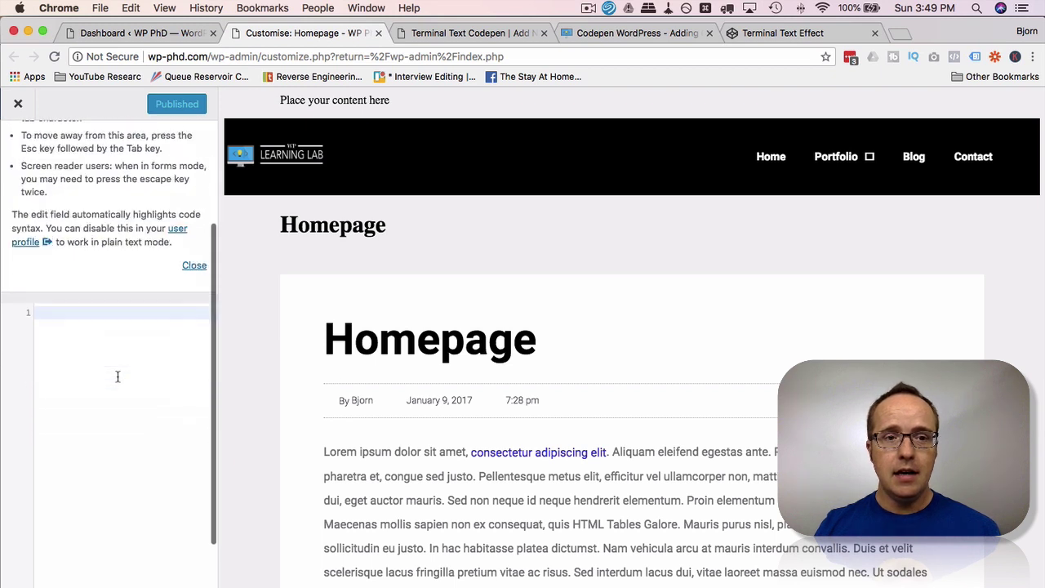
right_click(68, 288)
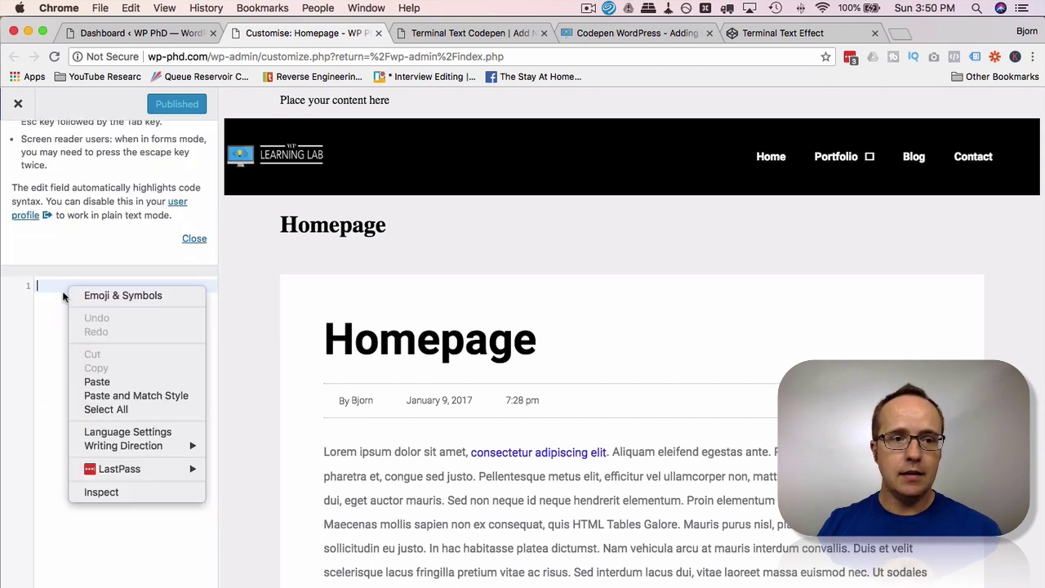
click(107, 379)
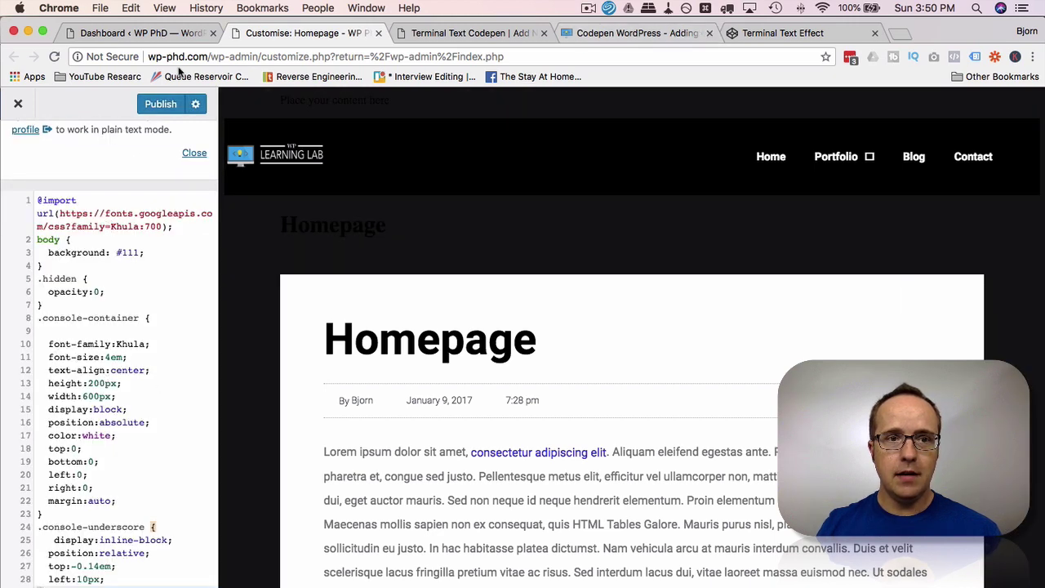
Publish the CSS and open a preview of the Terminal Text Codepen page.
click(161, 104)
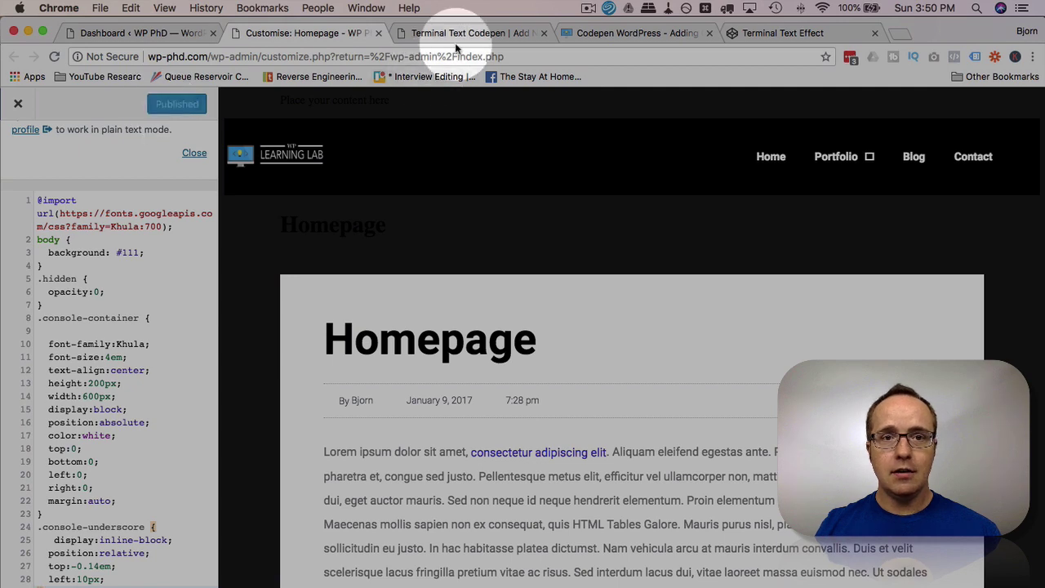
click(464, 34)
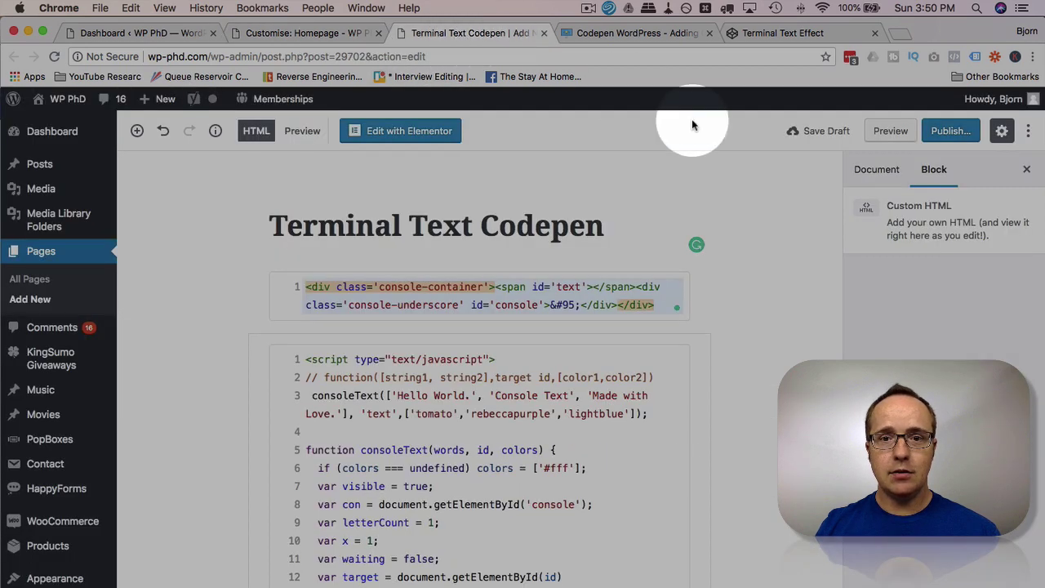
click(885, 134)
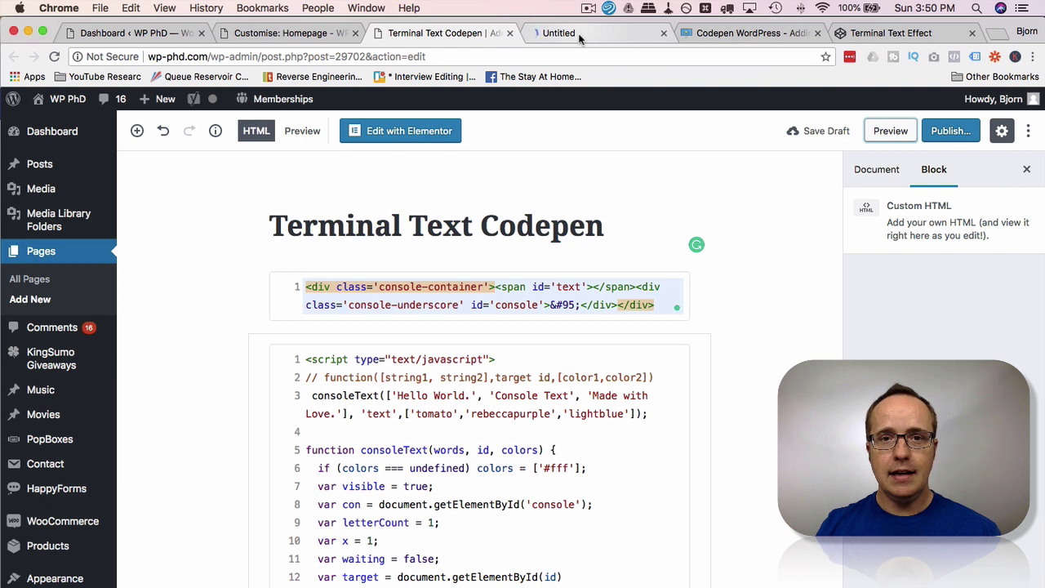
Switch to the preview tab showing the red terminal text typing 'Hello World.'.
click(580, 36)
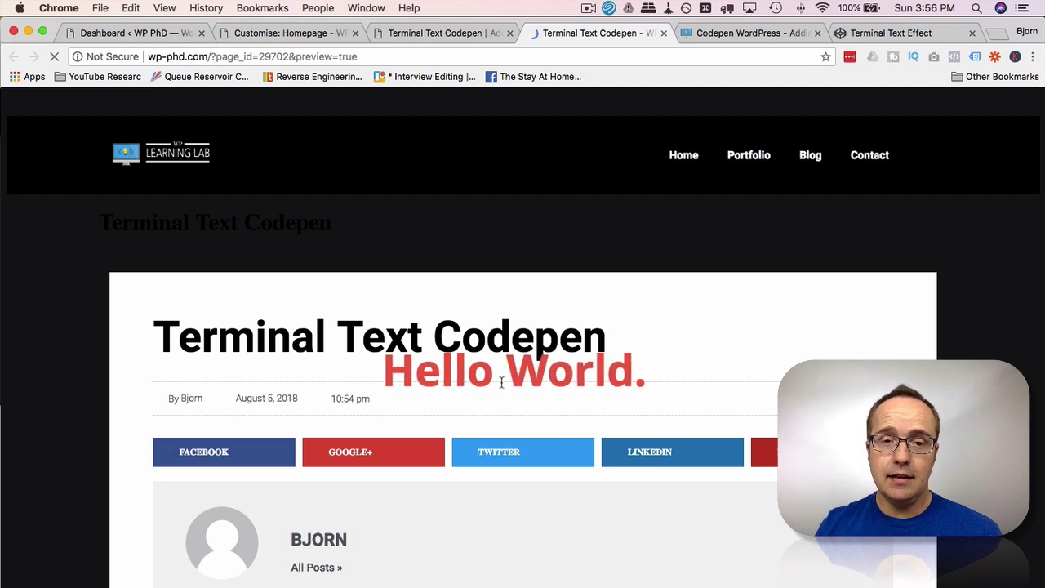
Inspect the typing text and show the console-container element's styles in DevTools.
right_click(474, 369)
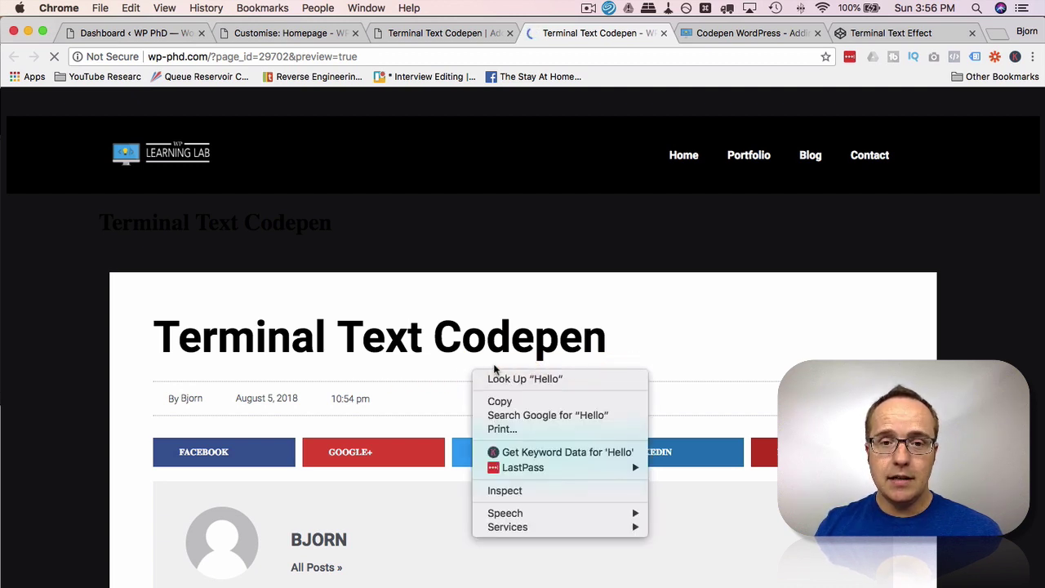
click(504, 491)
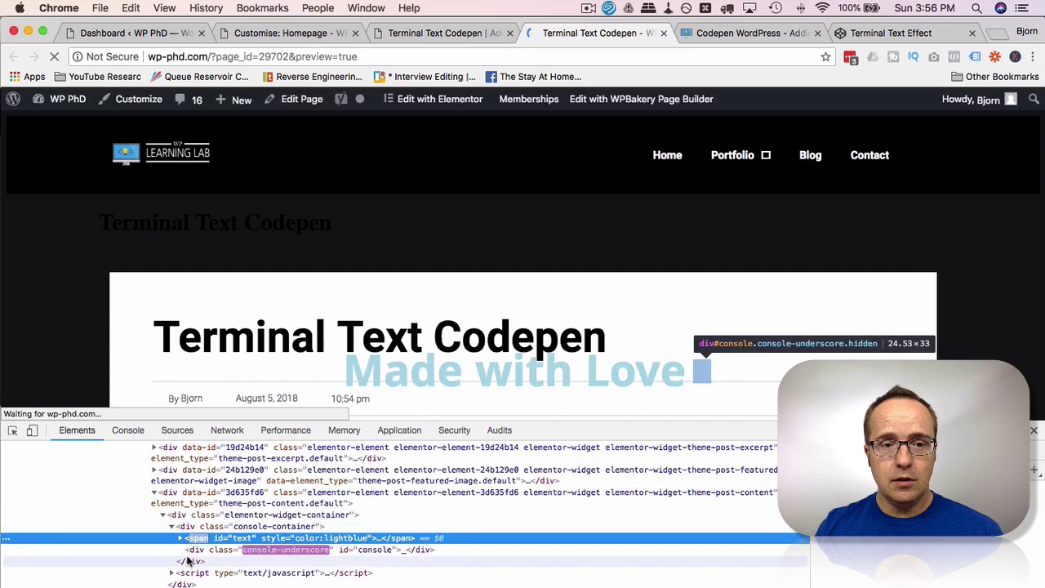
click(274, 526)
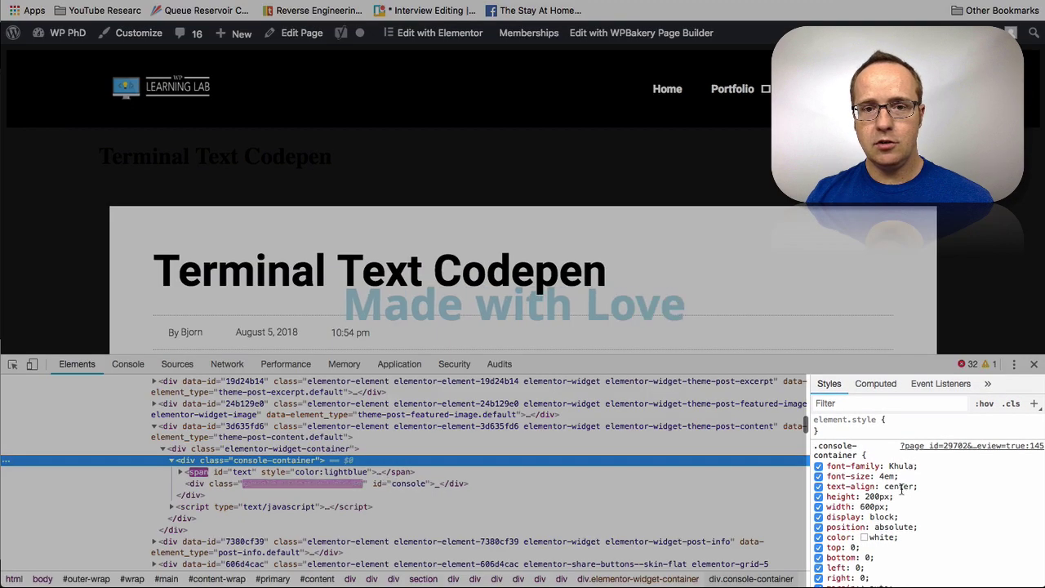
scroll(949, 400, down, 2)
scroll(946, 528, down, 2)
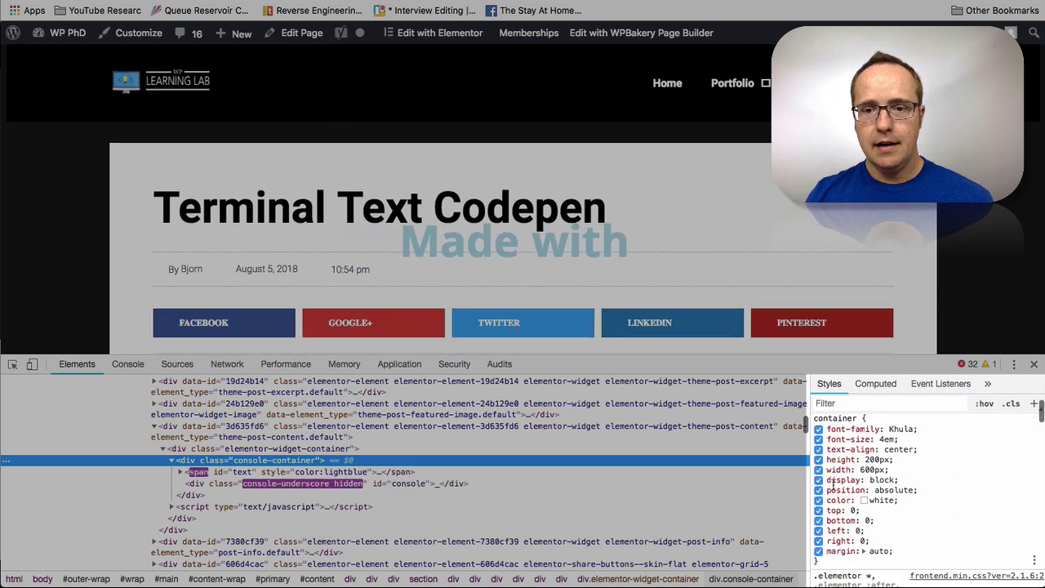
scroll(788, 304, down, 1)
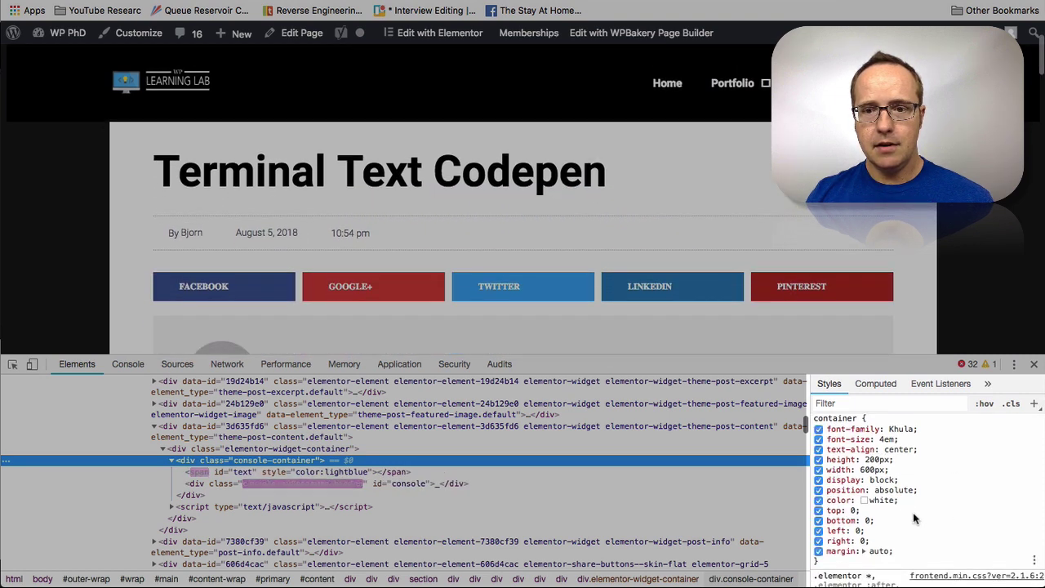
Adjust the console-container height with arrow keys until it reads 77px.
click(876, 459)
key(Down)
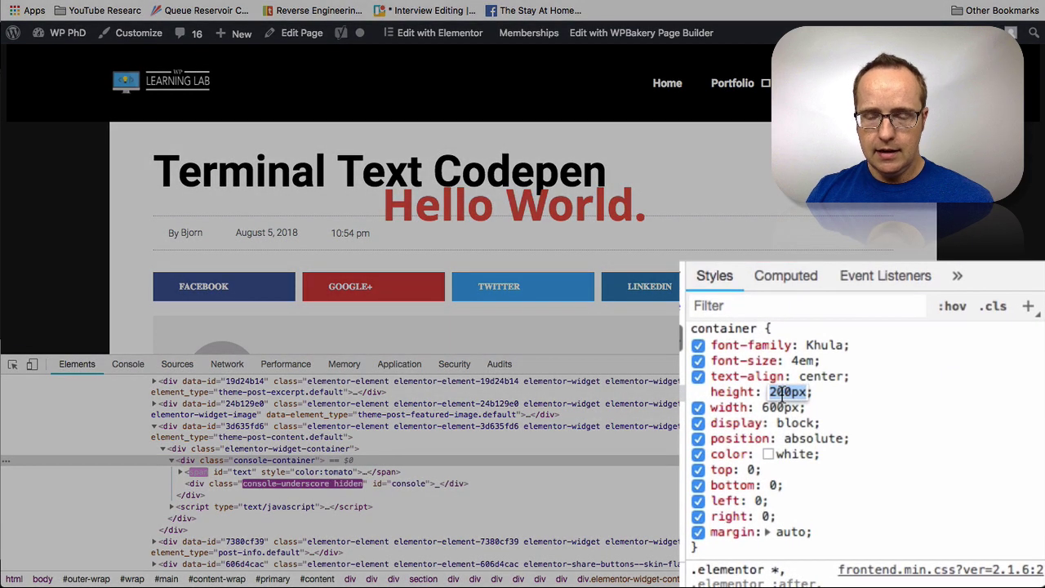
key(shift+Down)
key(shift+Down)
key(shift+Down)
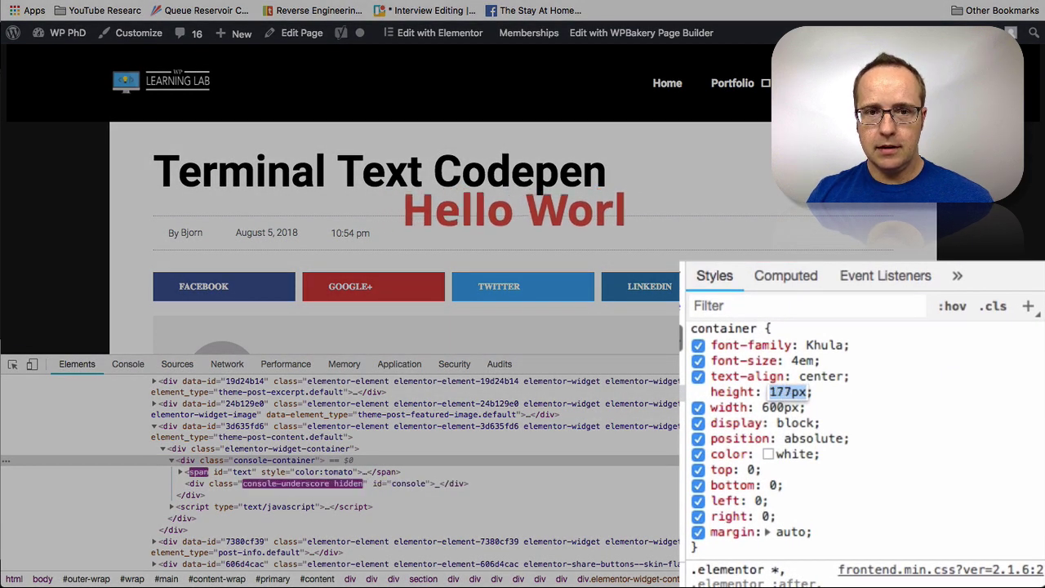
key(shift+Down)
key(shift+Down)
key(shift+Down)
key(shift+Down)
key(shift+Down)
key(shift+Down)
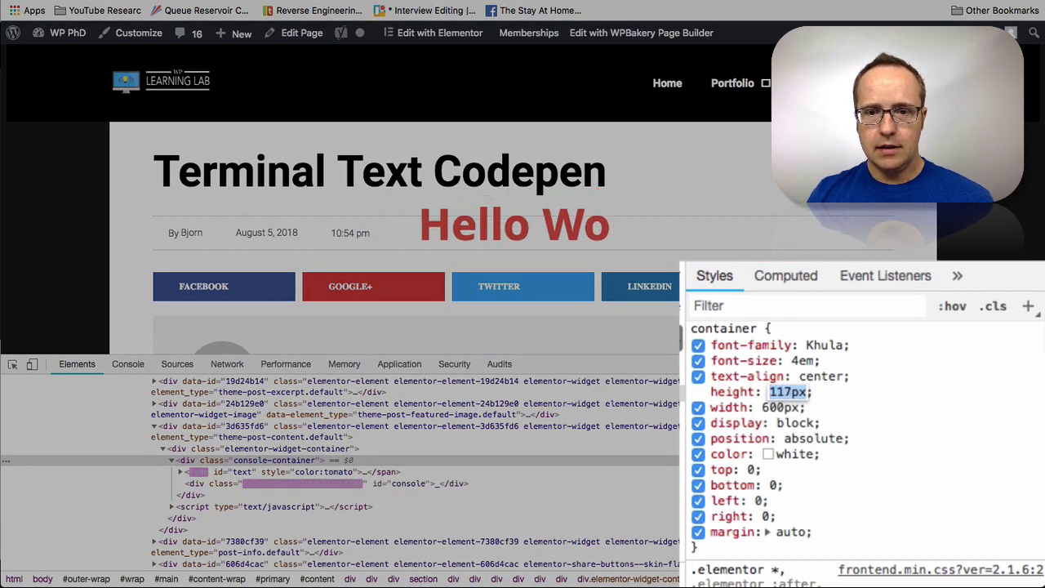
key(shift+Down)
key(shift+Down)
key(shift+Down)
key(shift+Down)
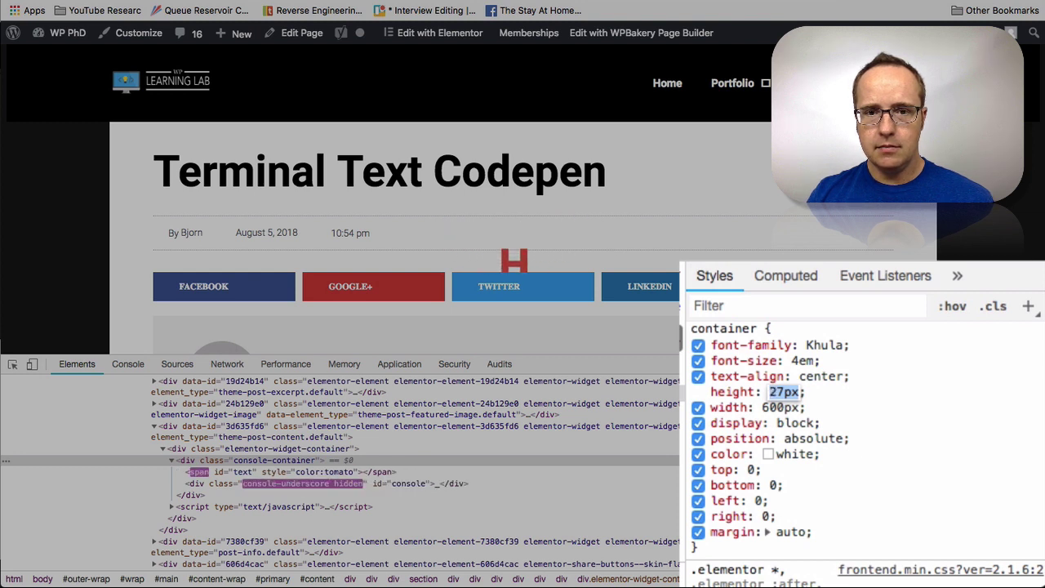
key(shift+Down)
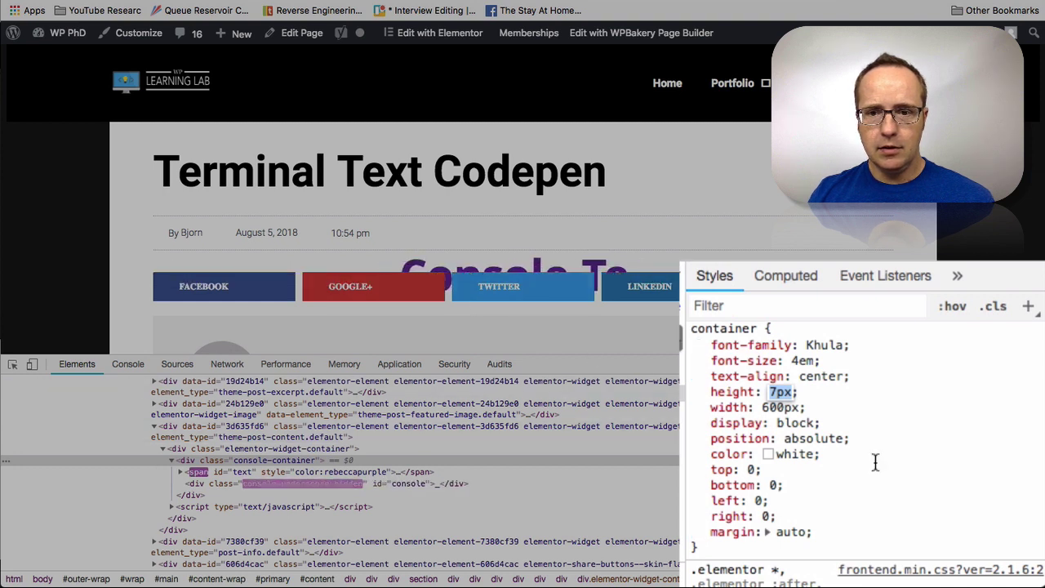
key(shift+Up)
key(shift+Up)
key(shift+Up)
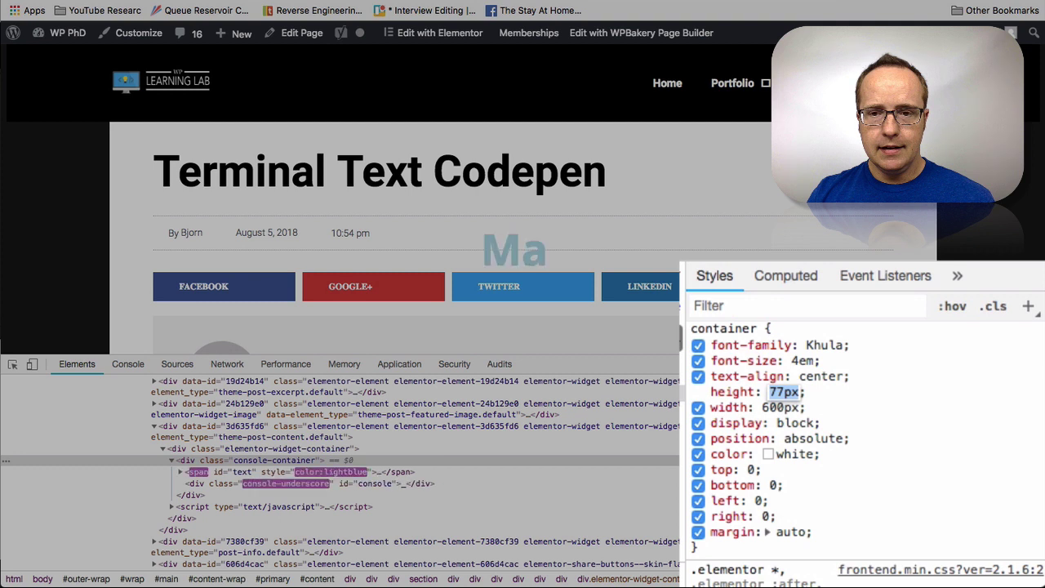
key(shift+Down)
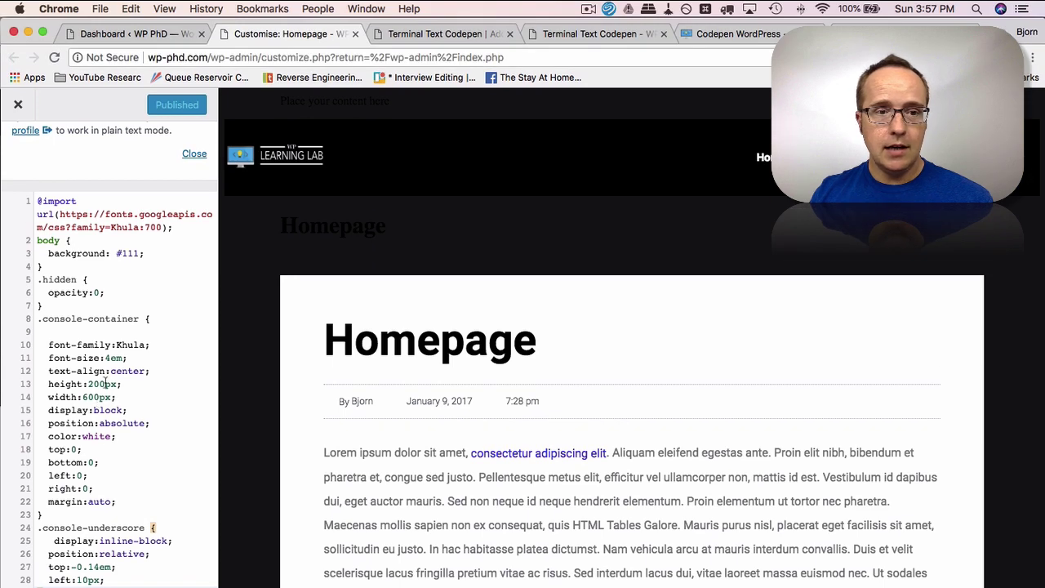
Change the console-container height in Additional CSS from 200px to 77px.
drag(106, 384, 88, 384)
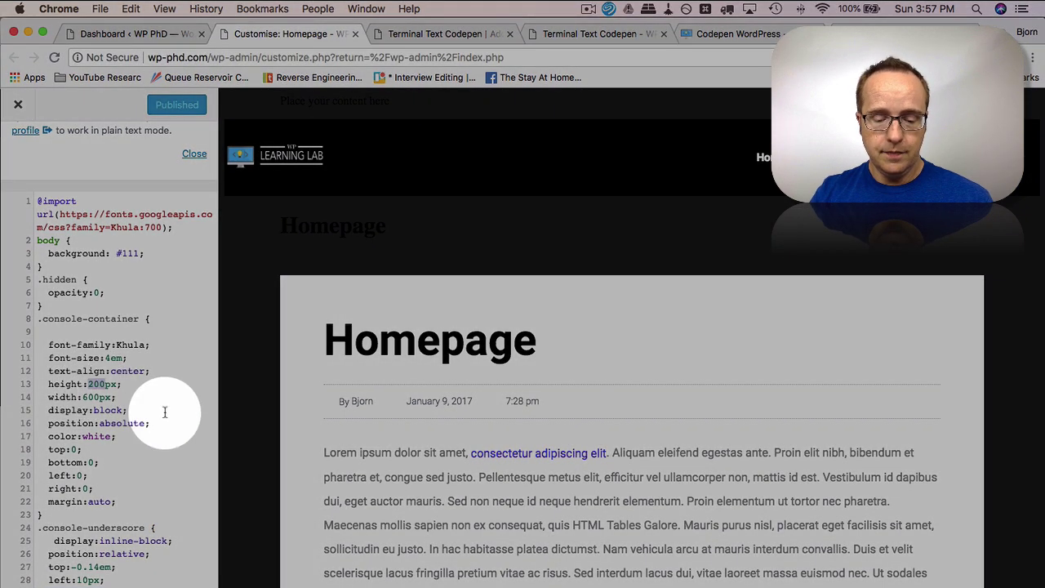
text(77)
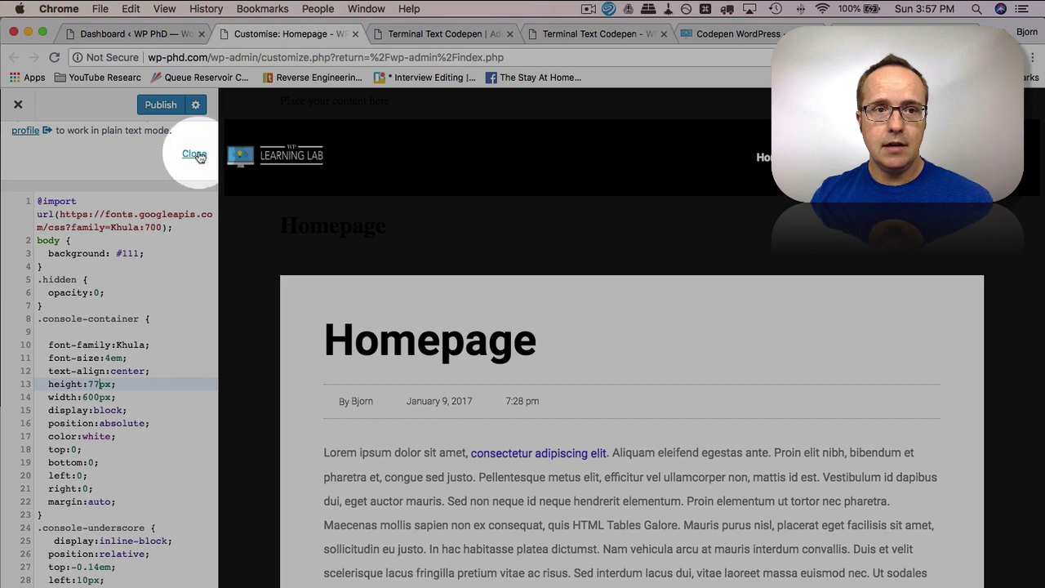
click(445, 37)
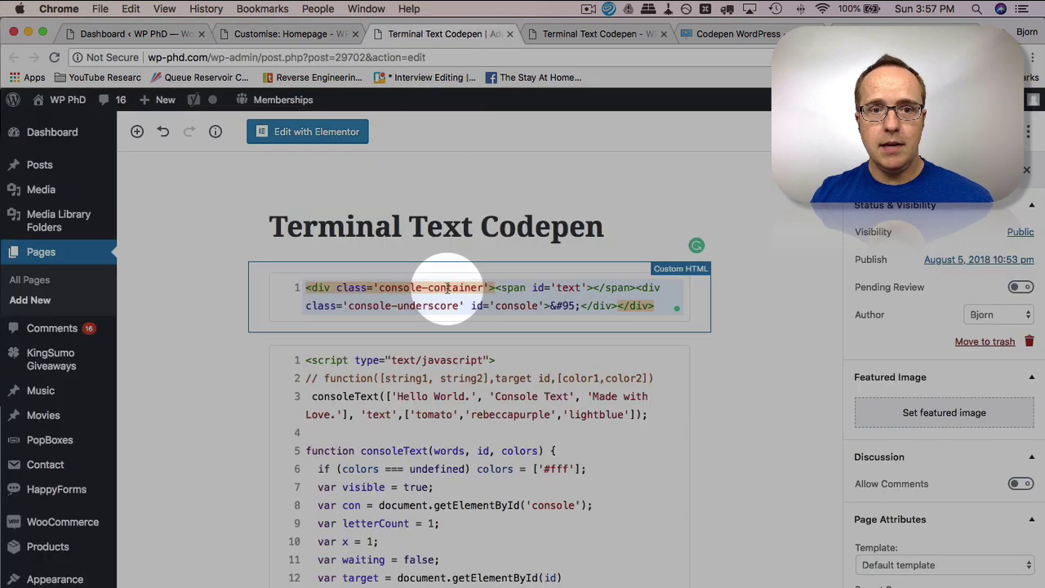
Add a Paragraph block reading 'This is content.' to the page.
click(137, 131)
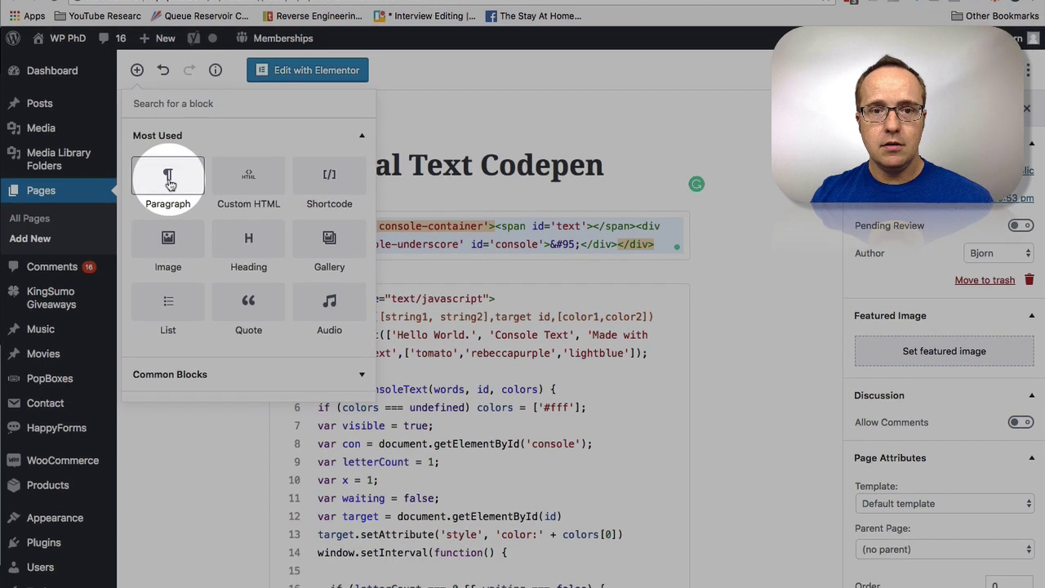
click(168, 242)
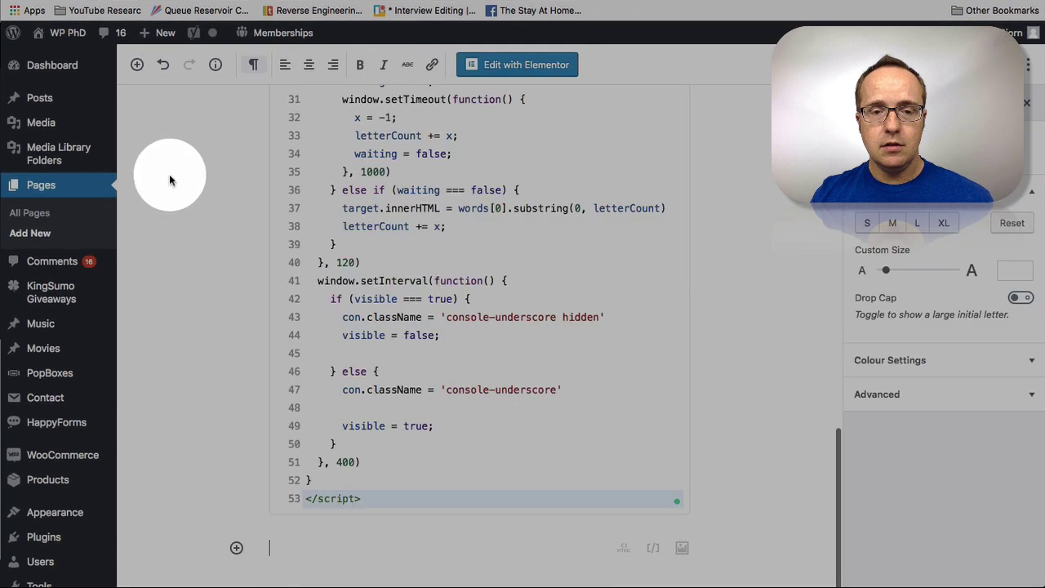
click(331, 556)
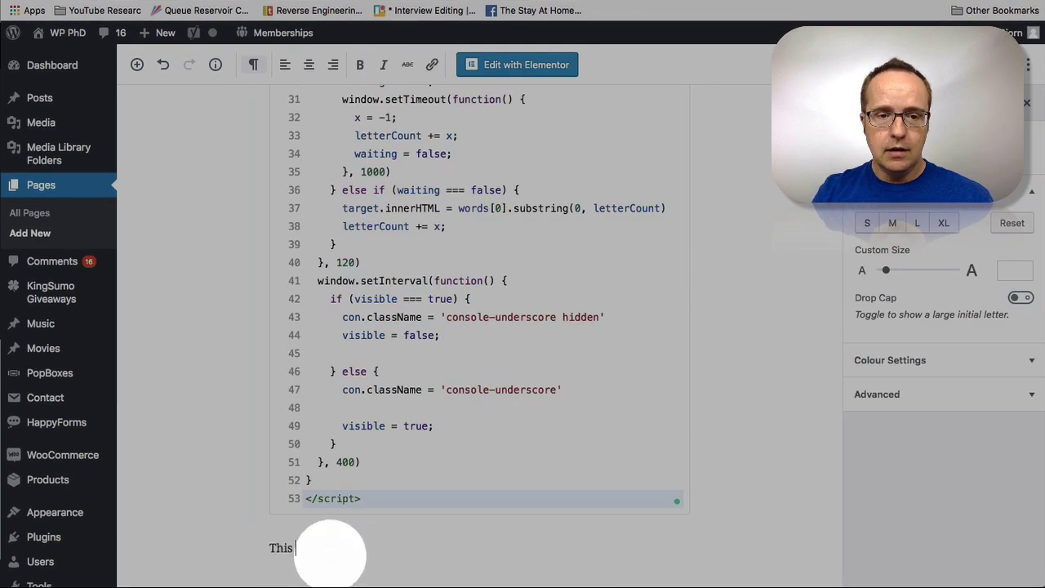
text(This is content)
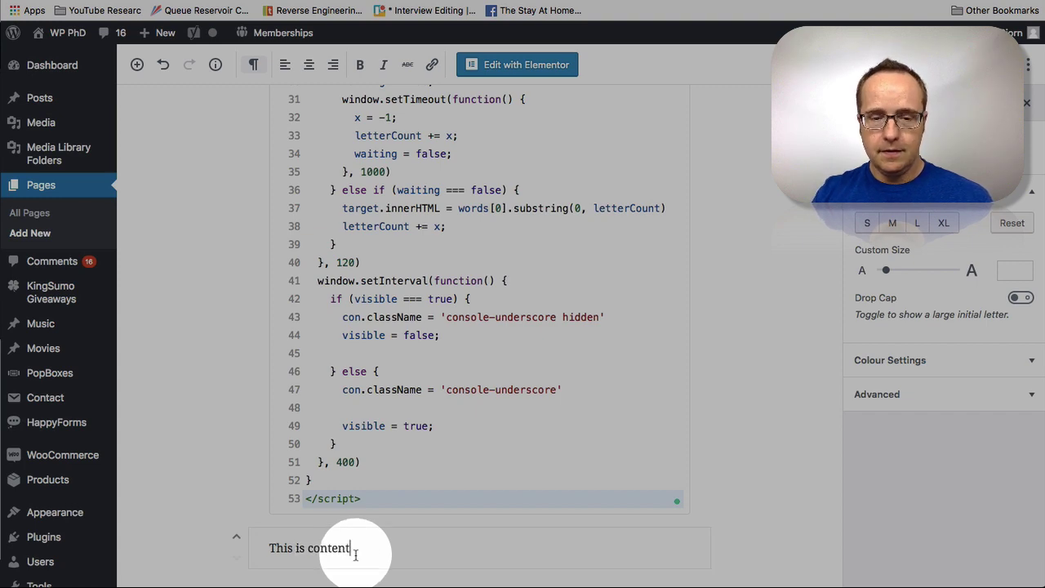
text(.)
click(765, 560)
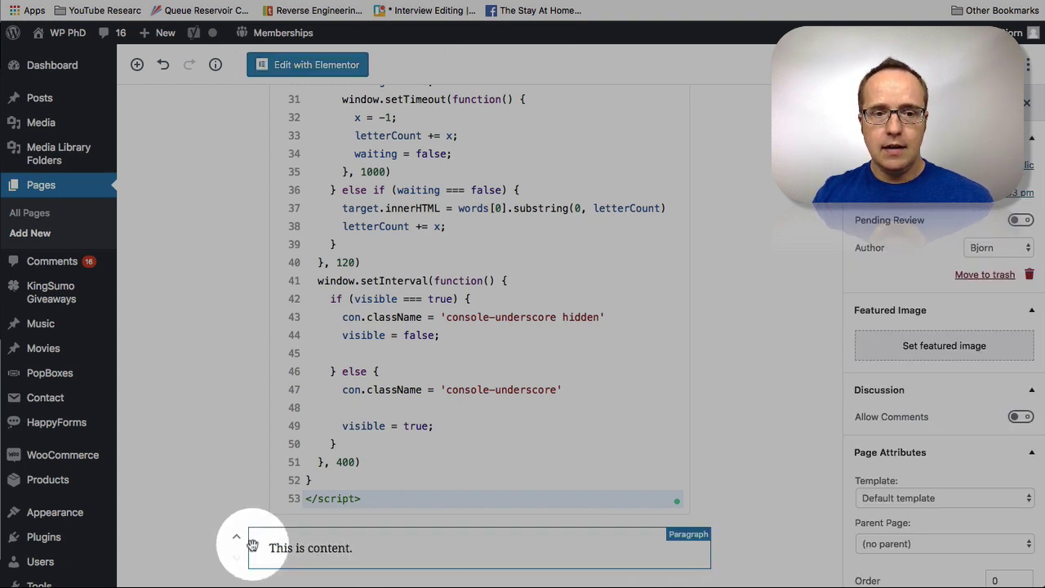
Move the 'This is content.' paragraph up above the code blocks.
click(236, 538)
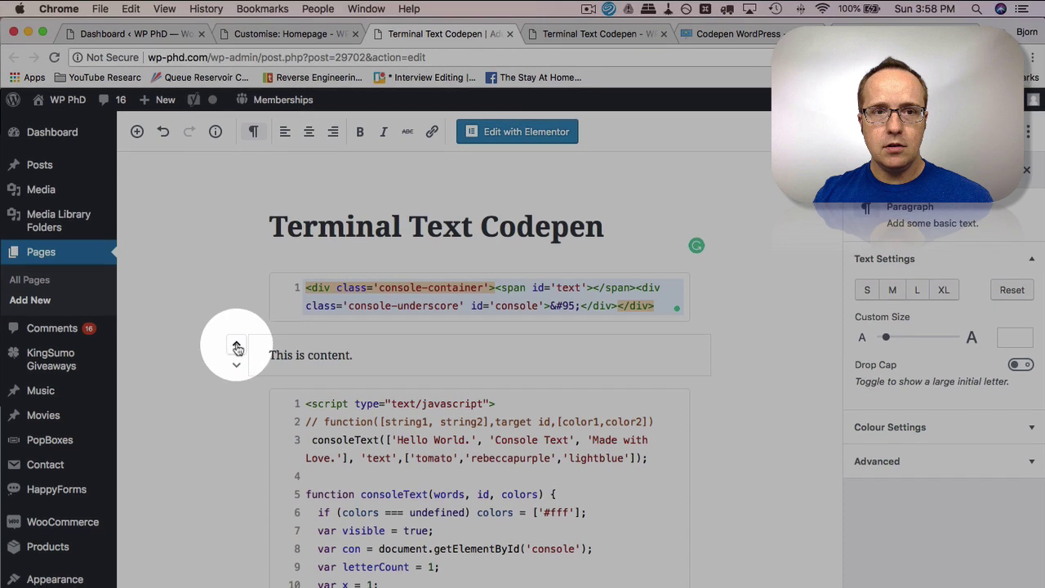
click(237, 348)
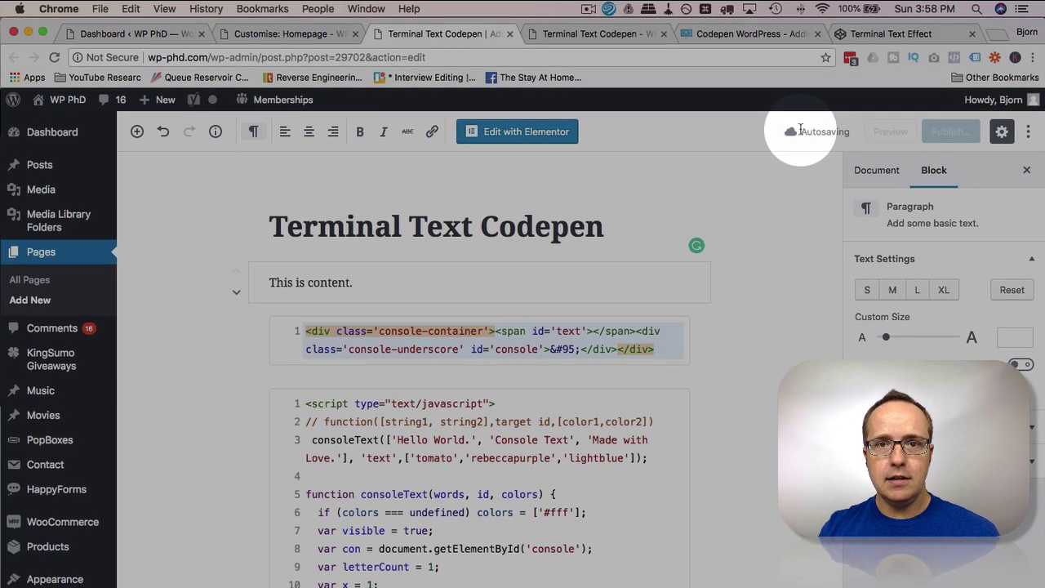
click(311, 37)
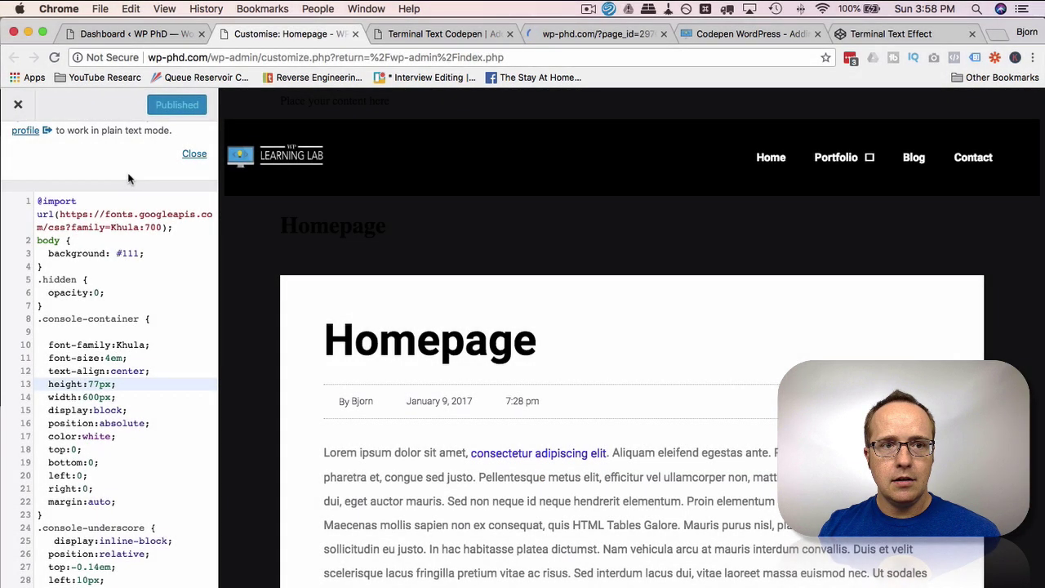
View the page preview with 'This is content.' and close the developer tools panel.
scroll(128, 172, up, 5)
click(581, 36)
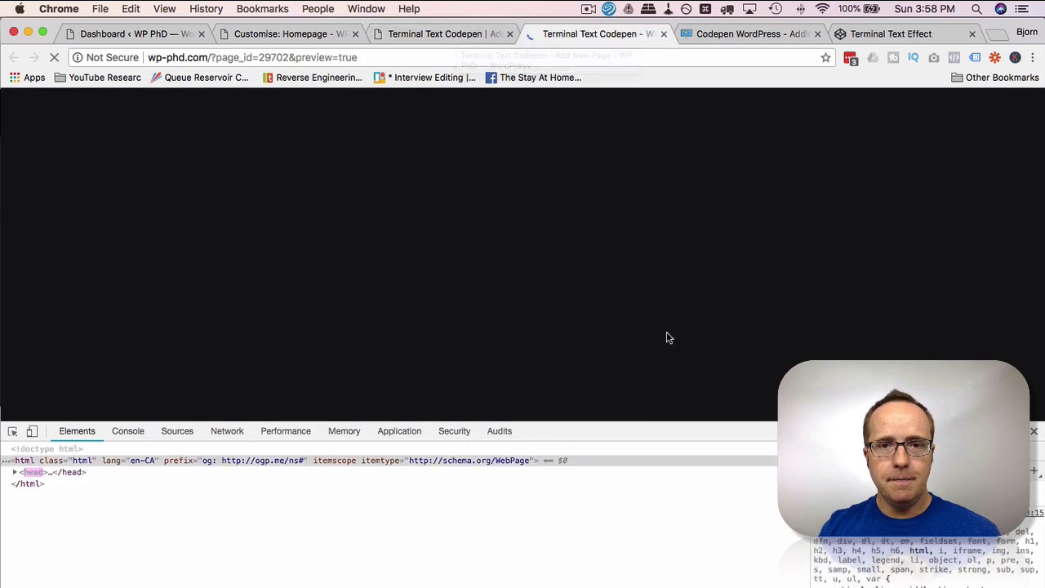
click(1032, 433)
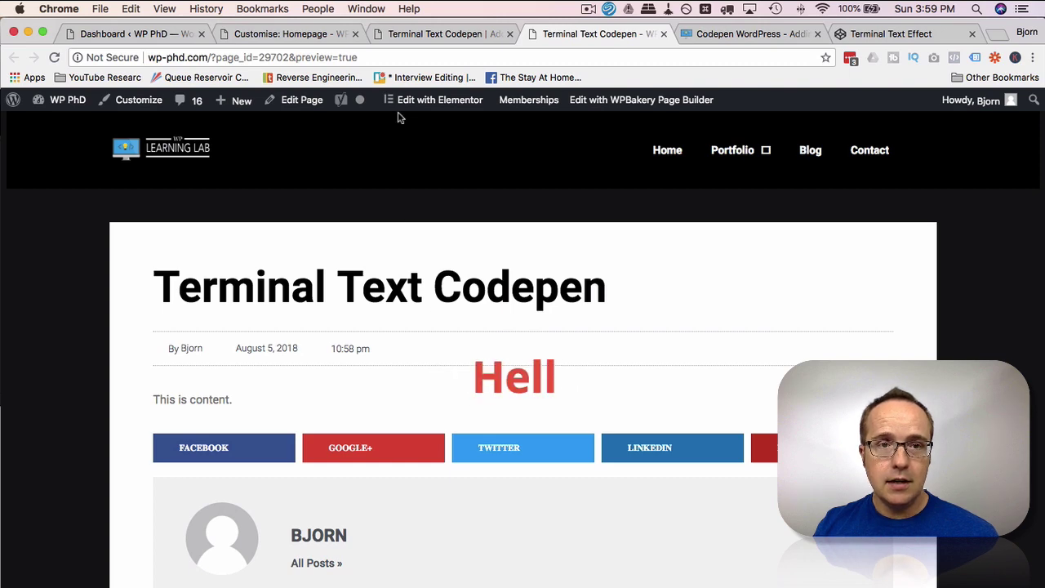
Change the font-size on line 11 of the custom CSS to 4em.
click(253, 32)
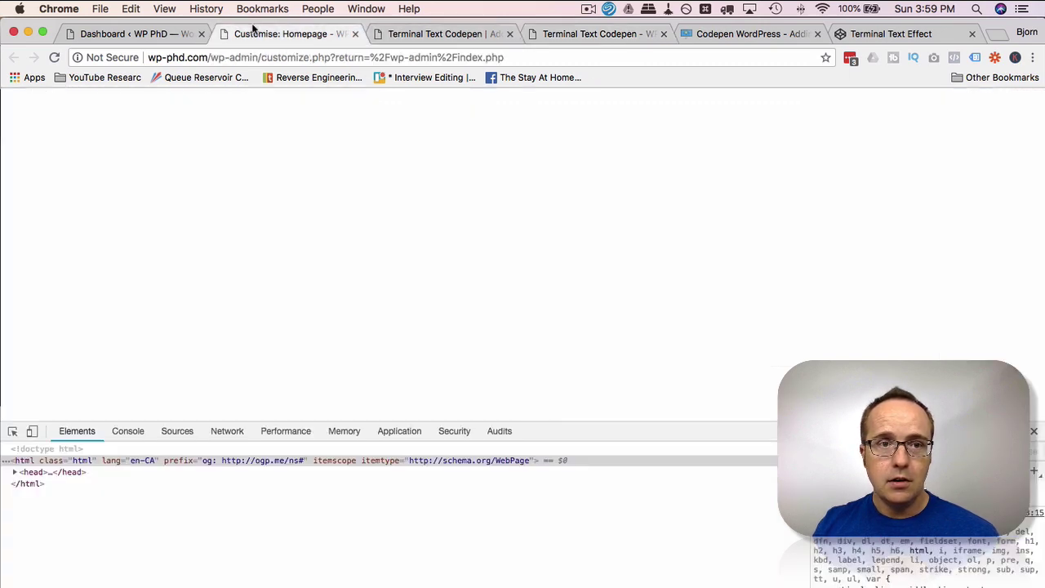
click(71, 547)
scroll(70, 497, down, 4)
click(106, 431)
key(Delete)
text(4em;)
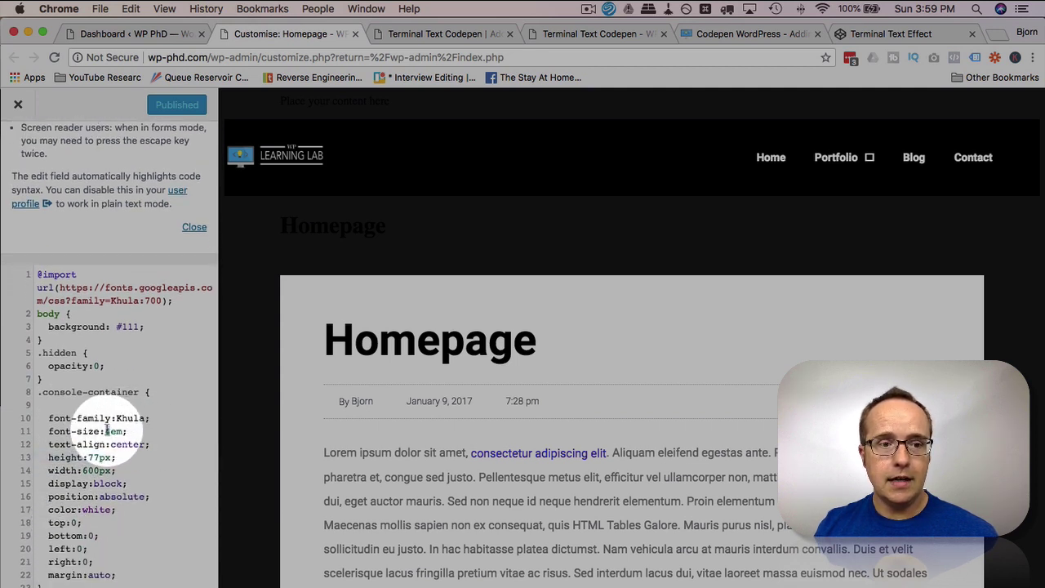
scroll(107, 431, down, 1)
drag(116, 483, 49, 482)
Inspect the consoleText call in the page's Custom HTML script block.
click(412, 33)
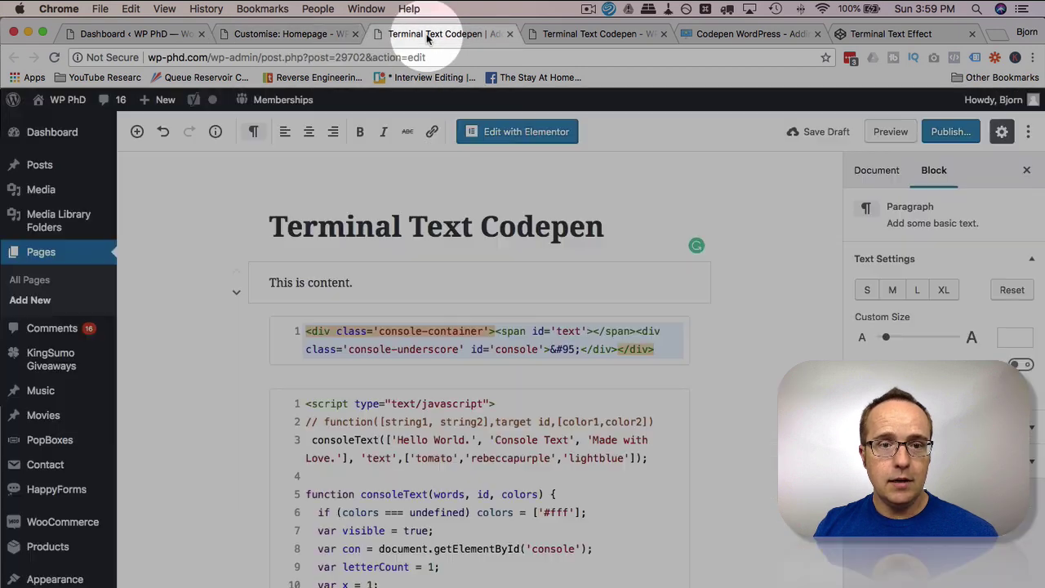
click(291, 474)
scroll(294, 473, down, 2)
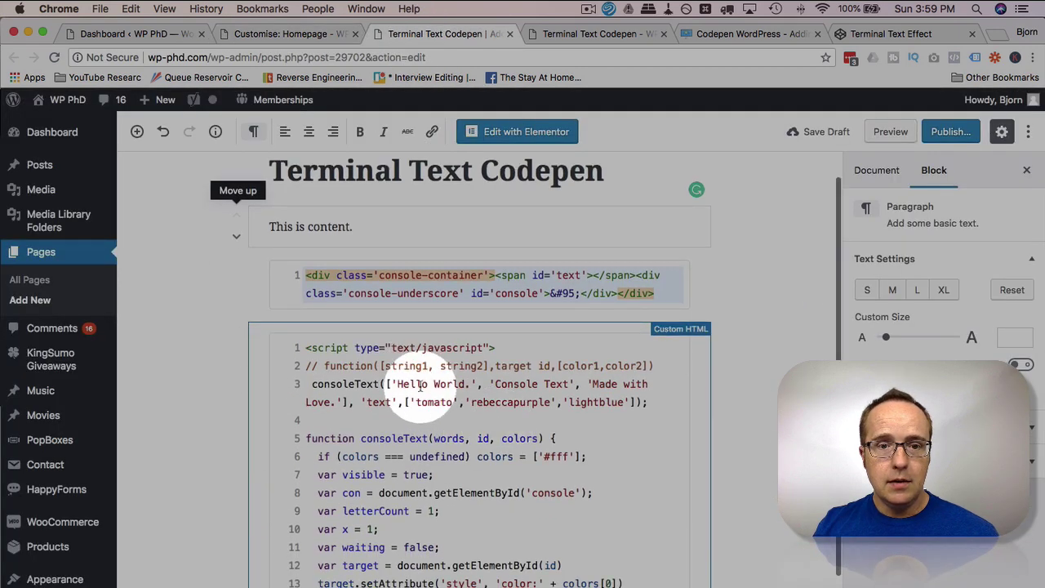
click(394, 384)
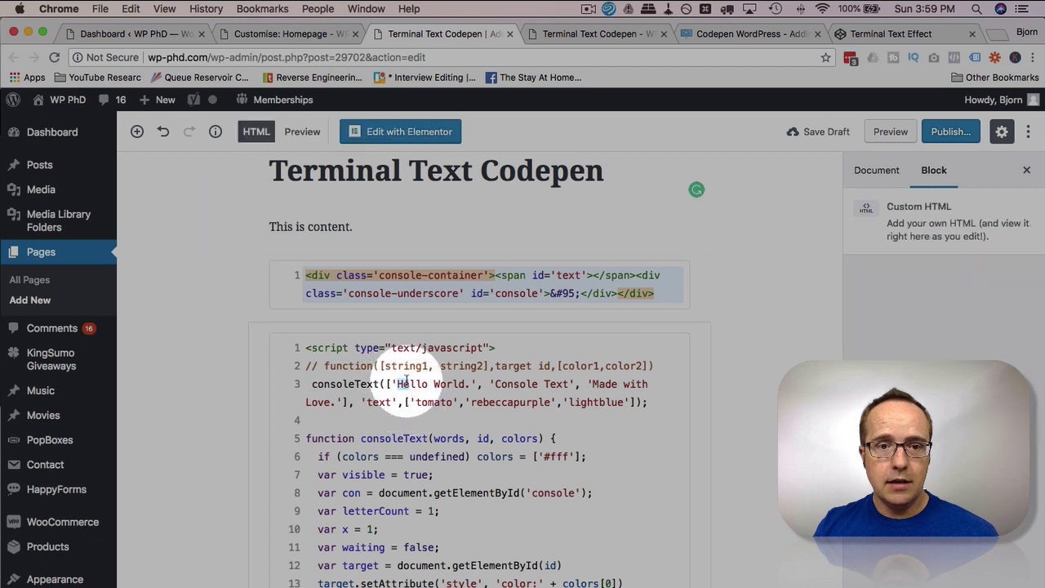
drag(355, 384, 400, 384)
click(400, 384)
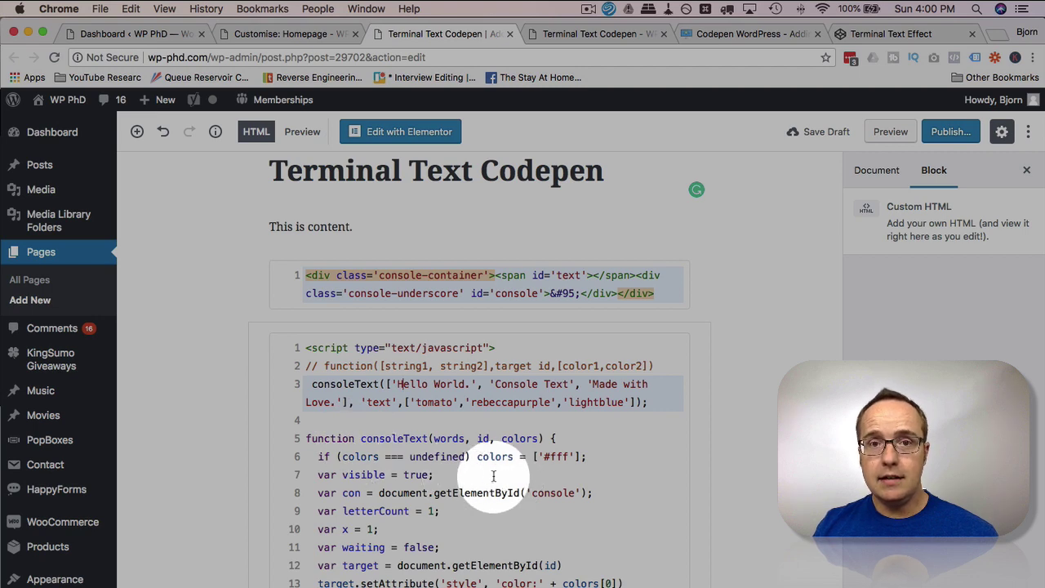
click(582, 36)
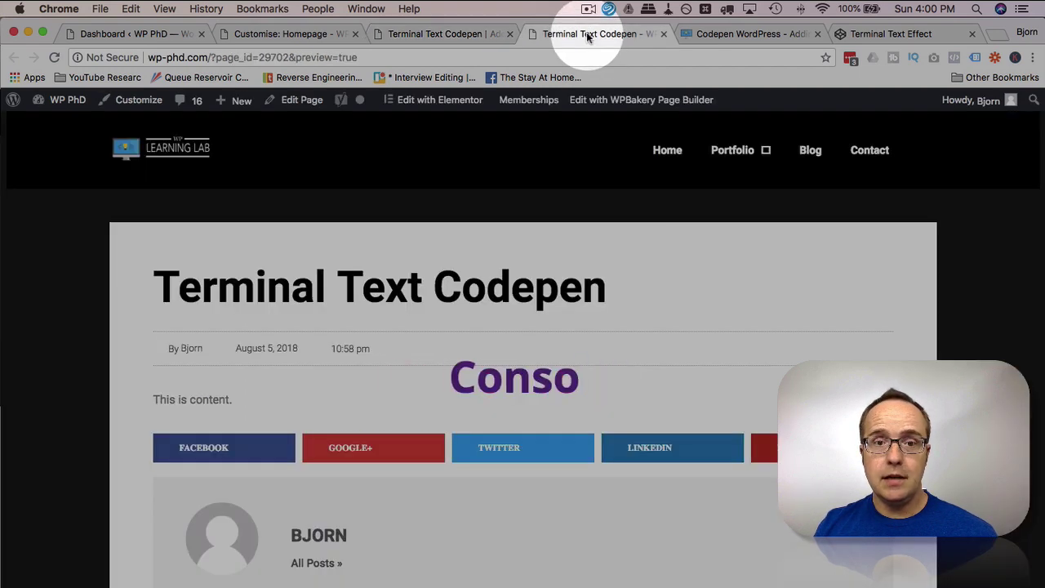